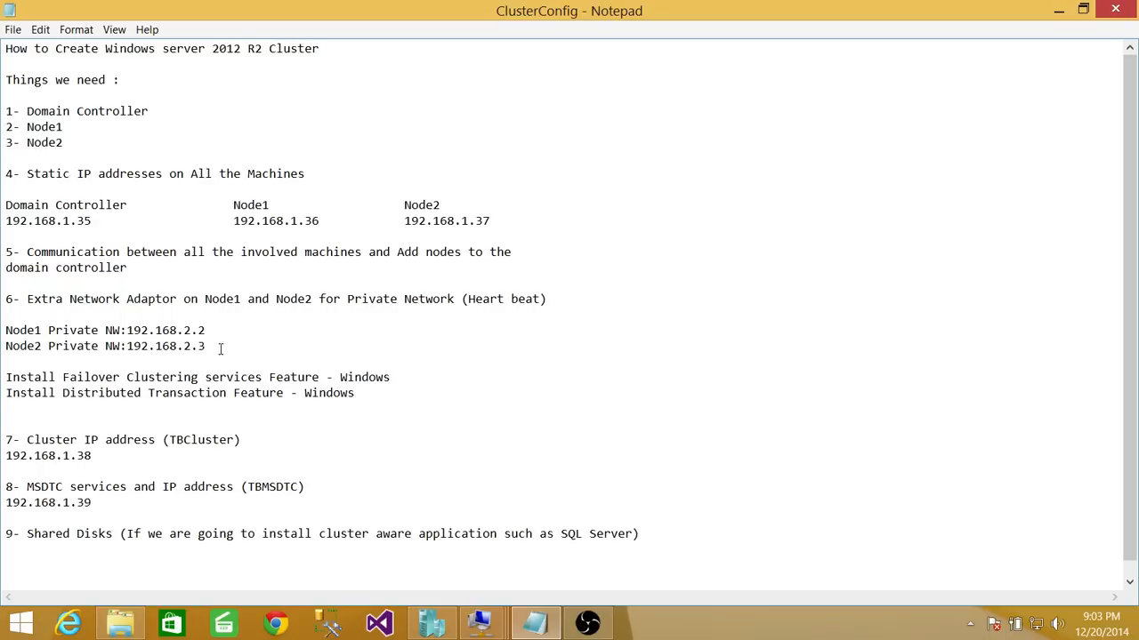
- Review the private heartbeat network IP addresses listed for Node1 and Node2 in the ClusterConfig notes
left_click_drag(214, 347, 129, 346)
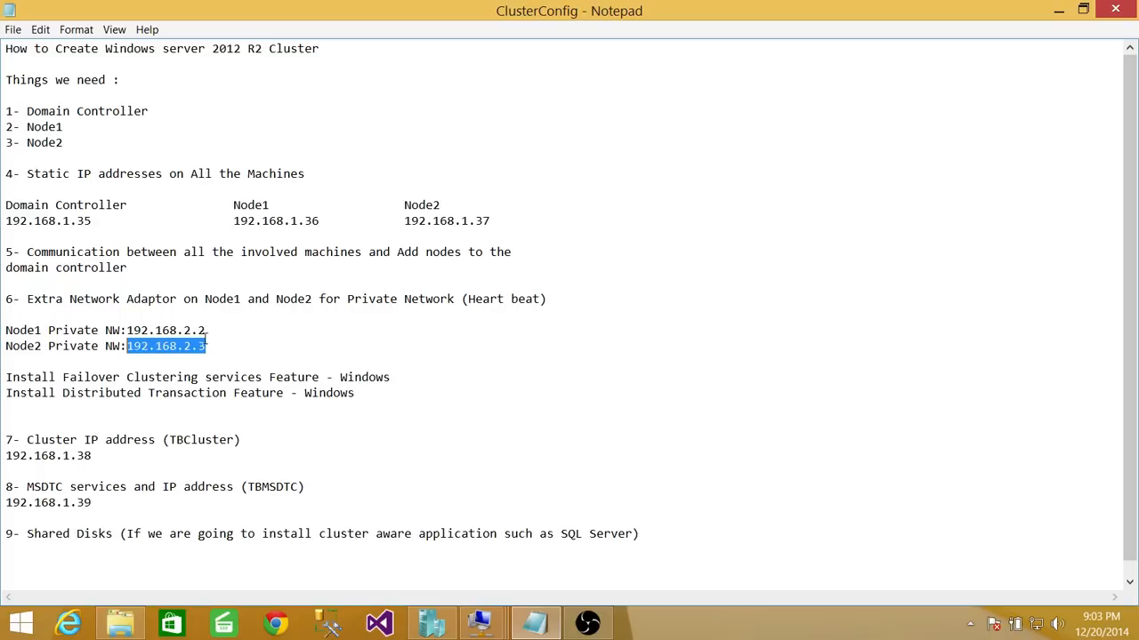
left_click_drag(206, 331, 126, 330)
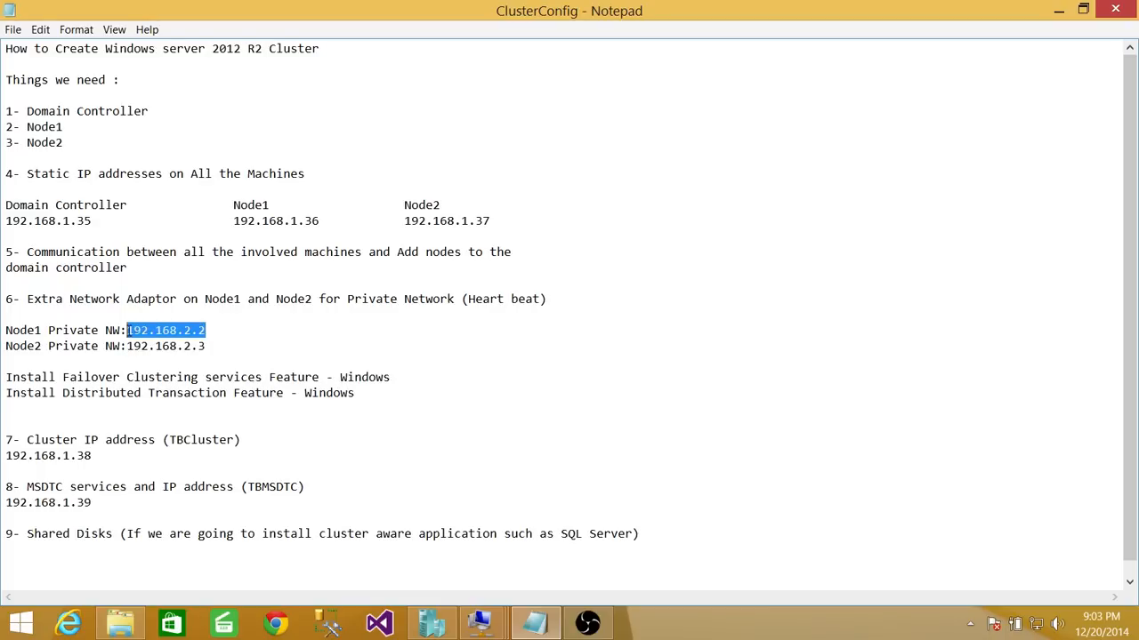
left_click(192, 331)
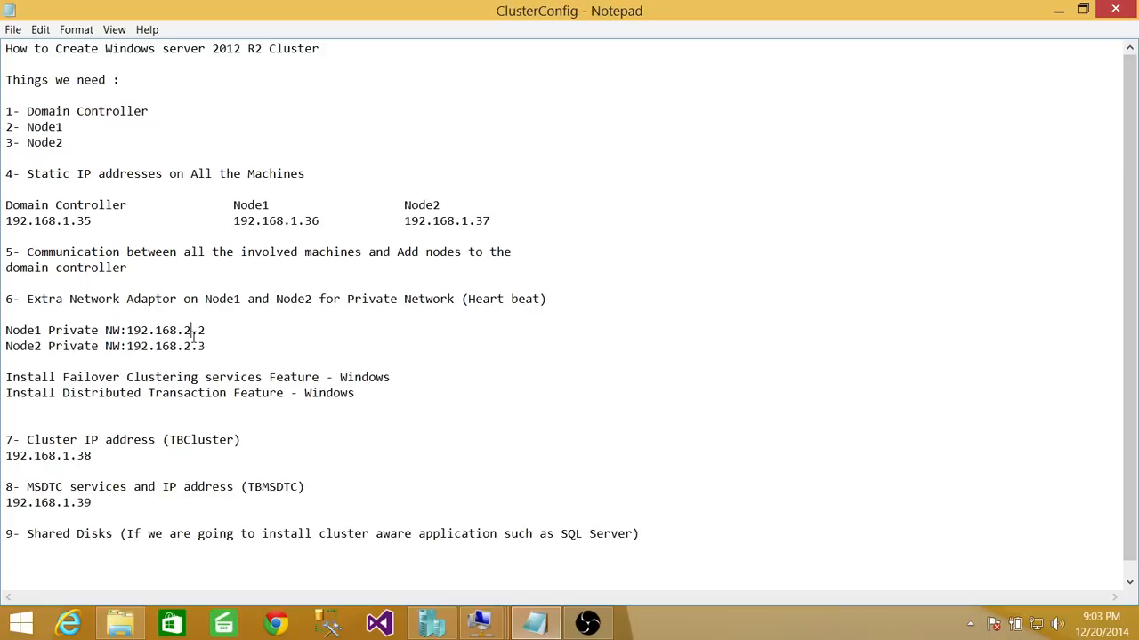
left_click_drag(185, 330, 190, 330)
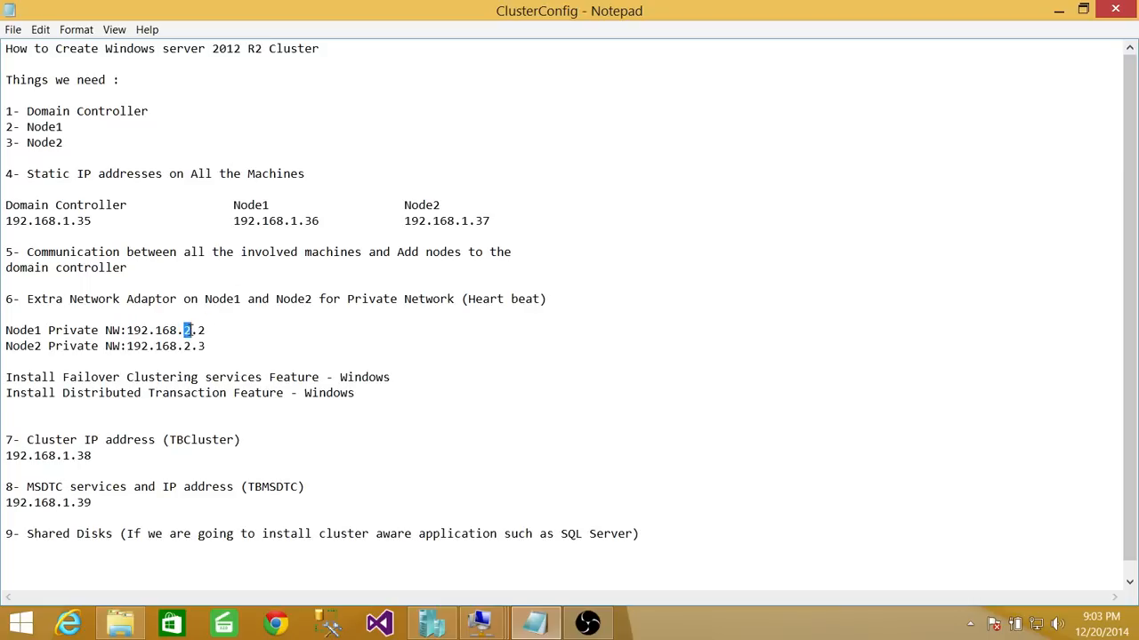
left_click(237, 330)
- Review the TBCluster name and the cluster and MSDTC IP addresses in the ClusterConfig notes
left_click_drag(244, 440, 172, 438)
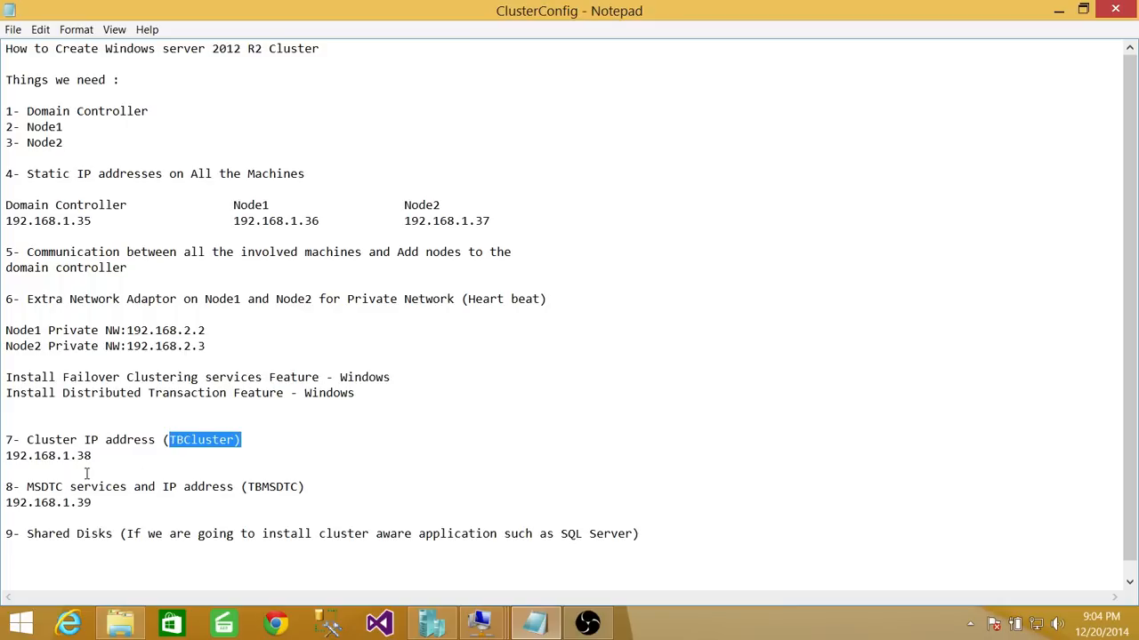
left_click_drag(96, 458, 5, 457)
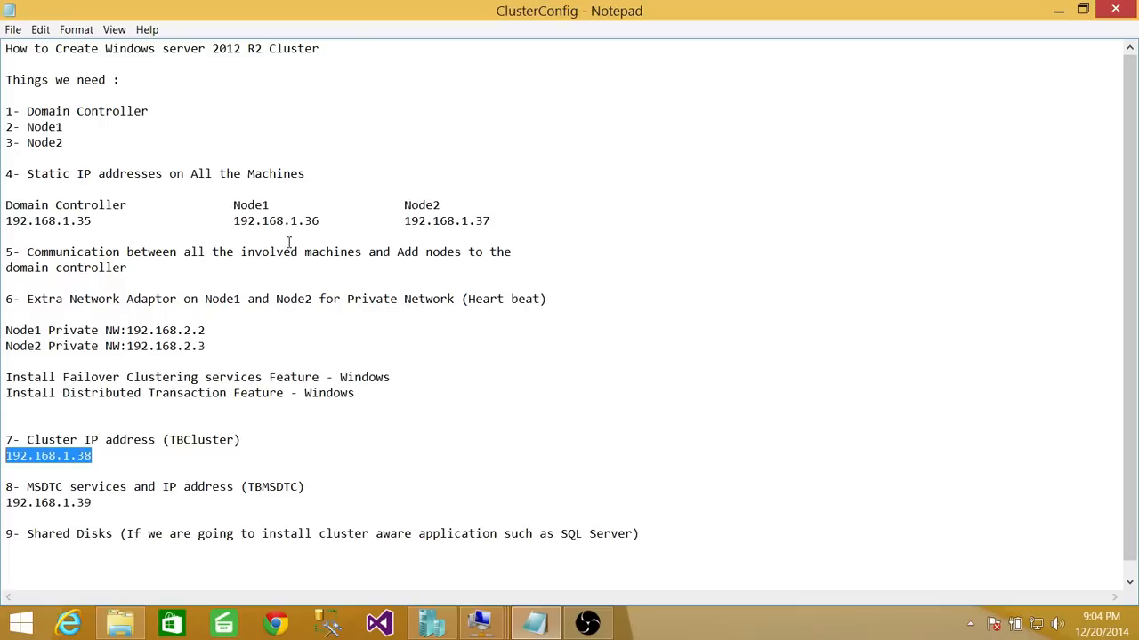
left_click(206, 274)
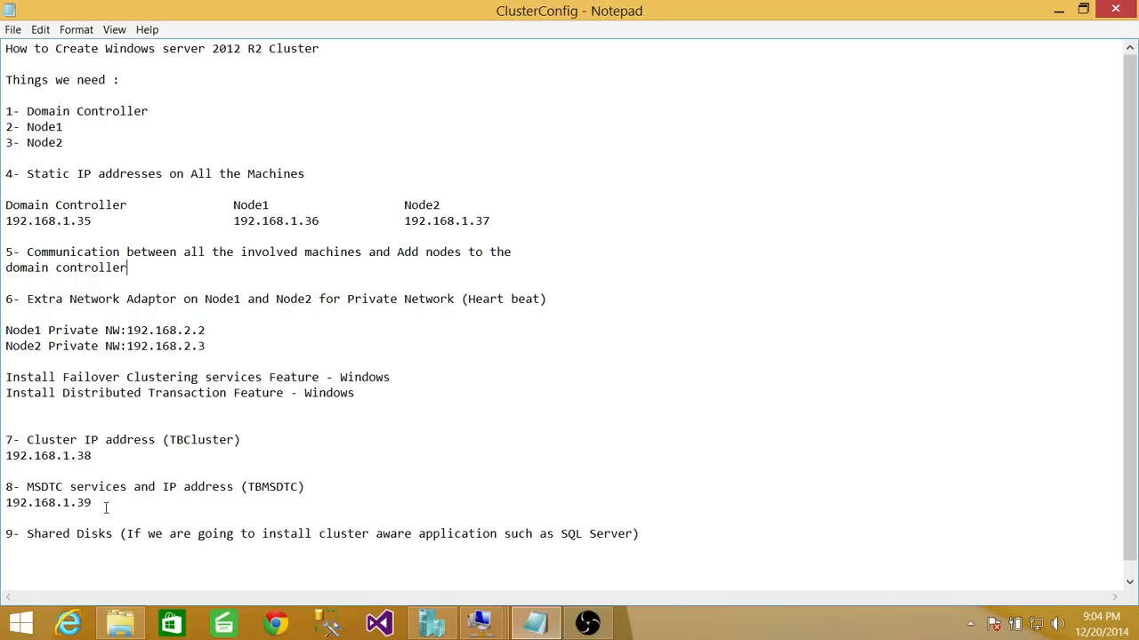
left_click_drag(93, 504, 13, 505)
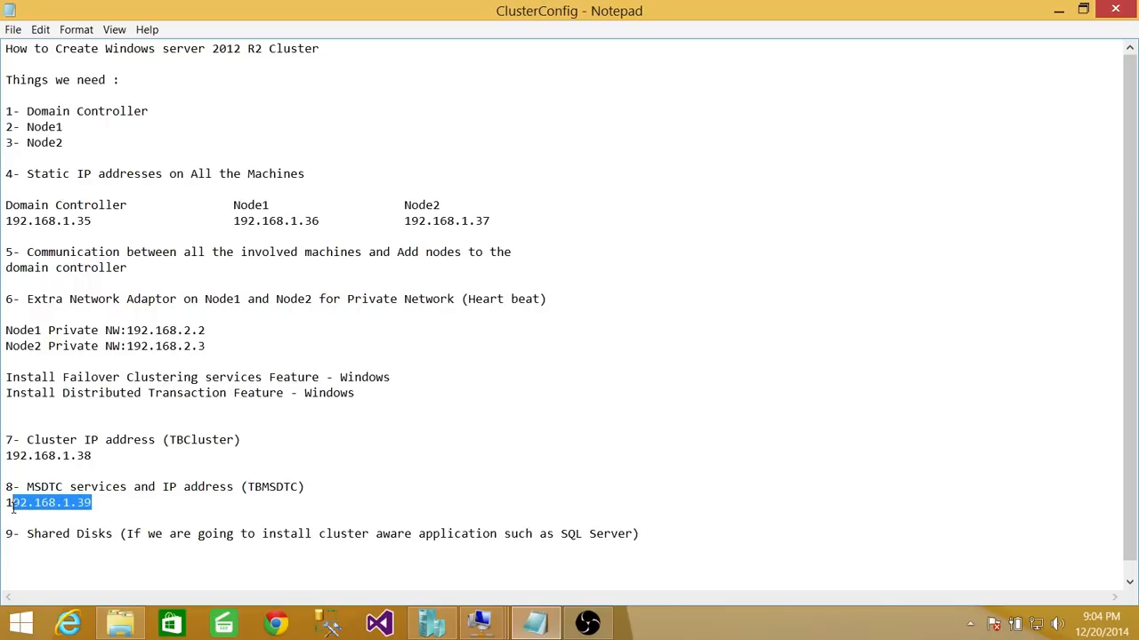
left_click(365, 443)
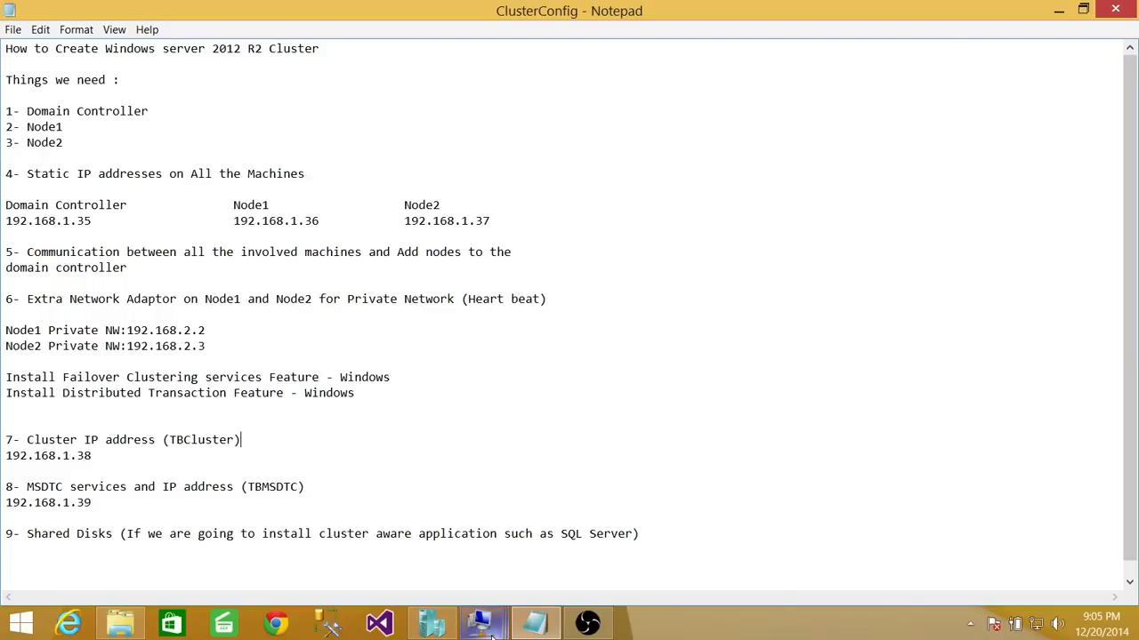
- Switch to the TechbrothersVMDC virtual machine and unlock the cluster admin session with the account password
mouse_move(492, 636)
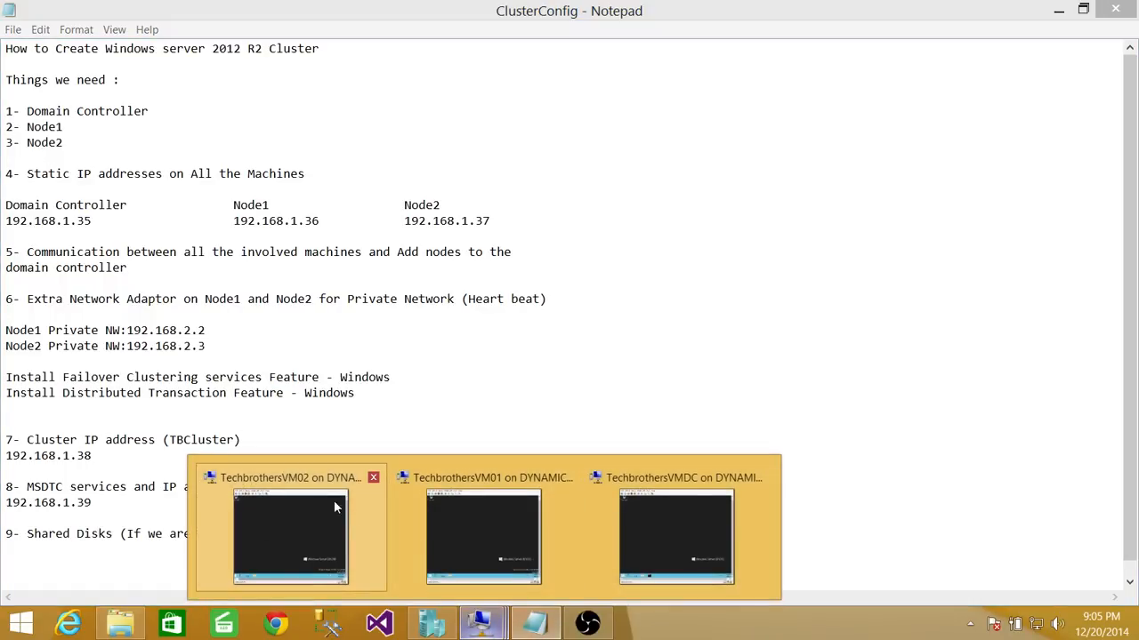
left_click(649, 525)
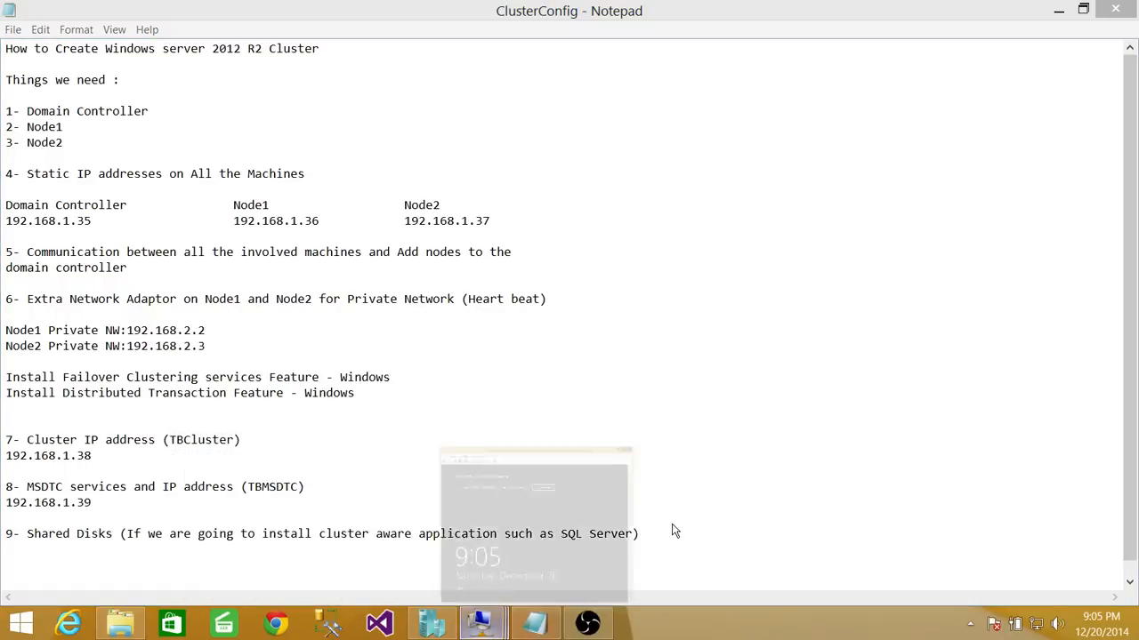
left_click(359, 58)
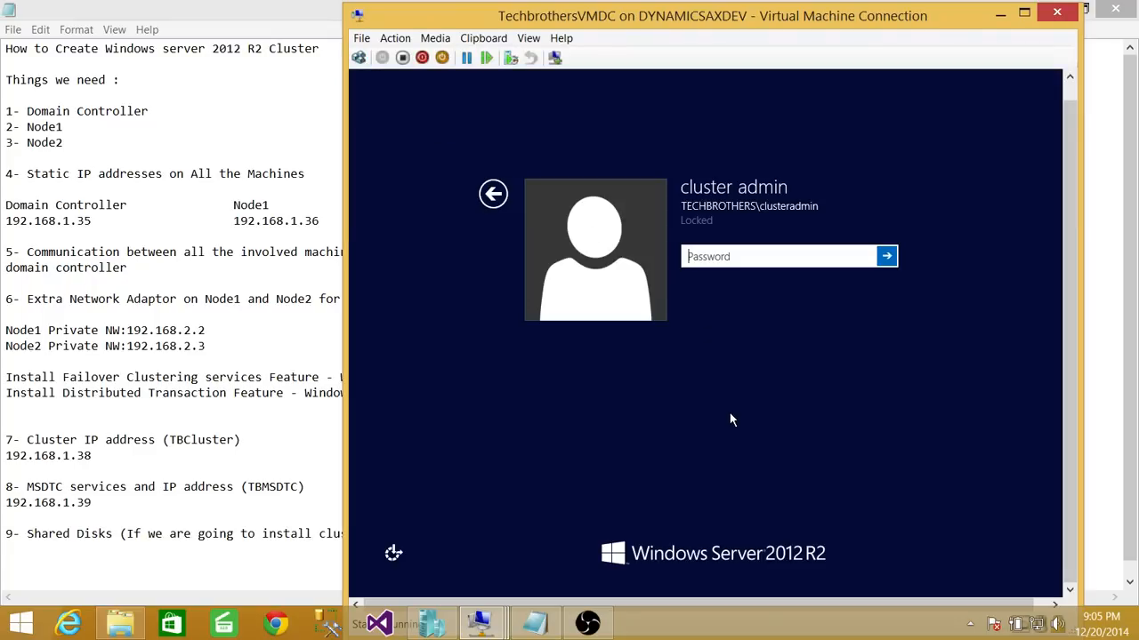
type("•••••••••")
key("Return")
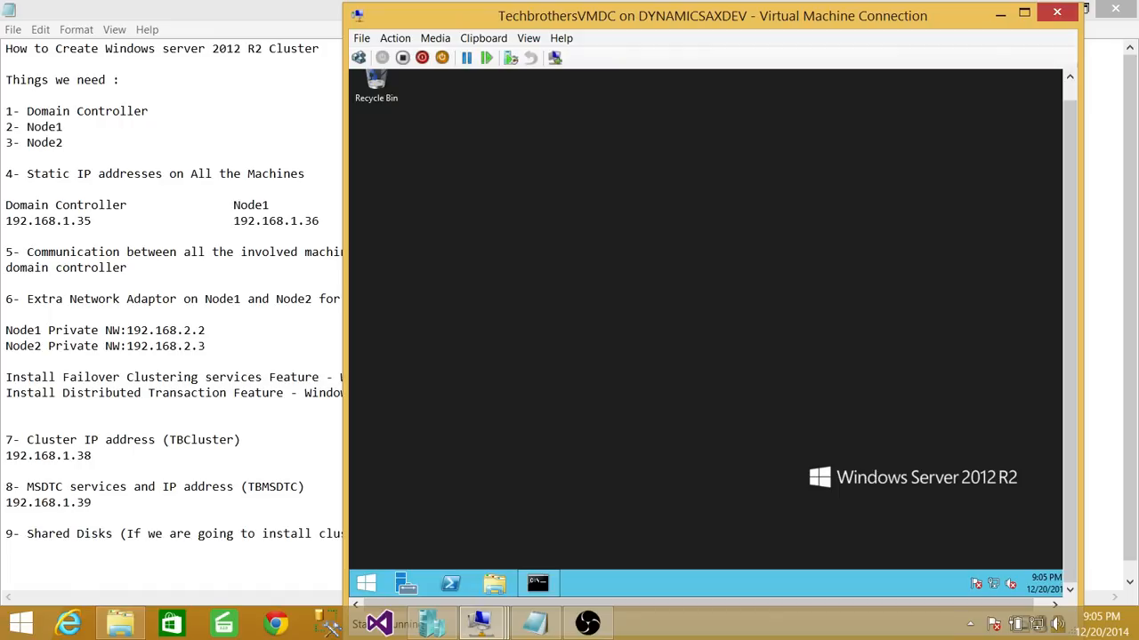
- Check the static IPv4 settings of the Ethernet adapter on the domain controller without changing them
right_click(994, 587)
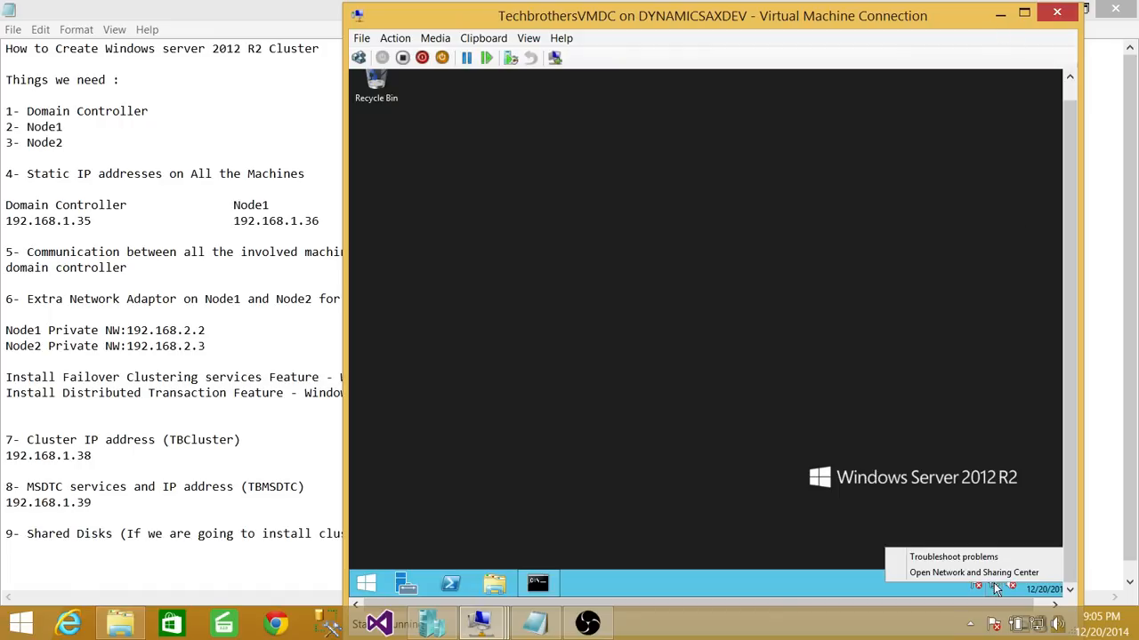
left_click(973, 573)
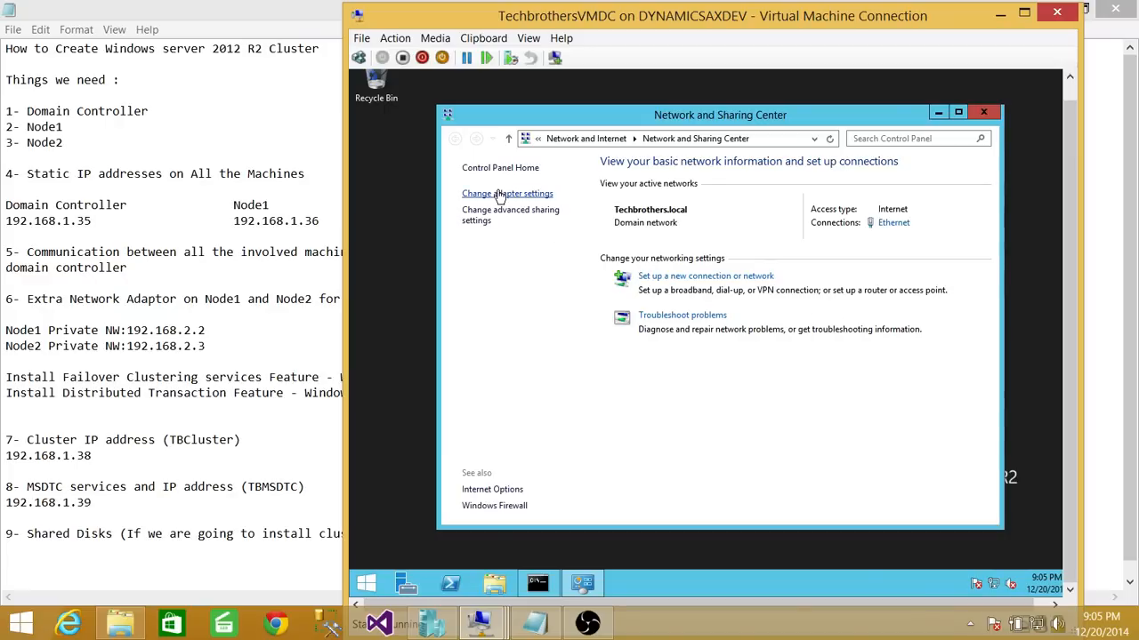
left_click(499, 195)
left_click(560, 225)
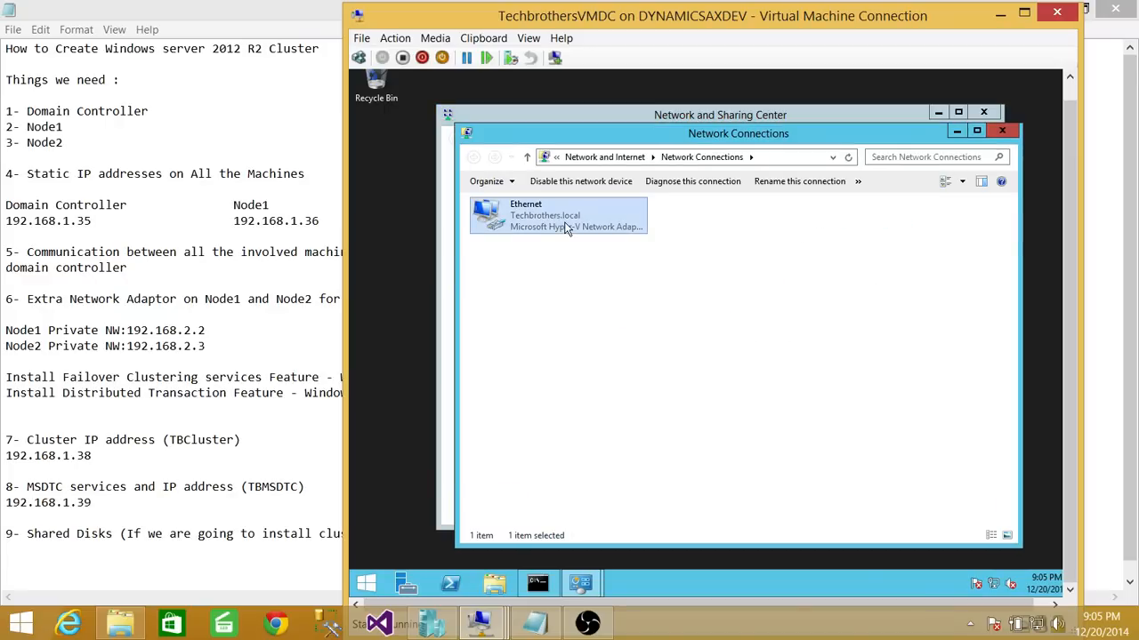
right_click(564, 227)
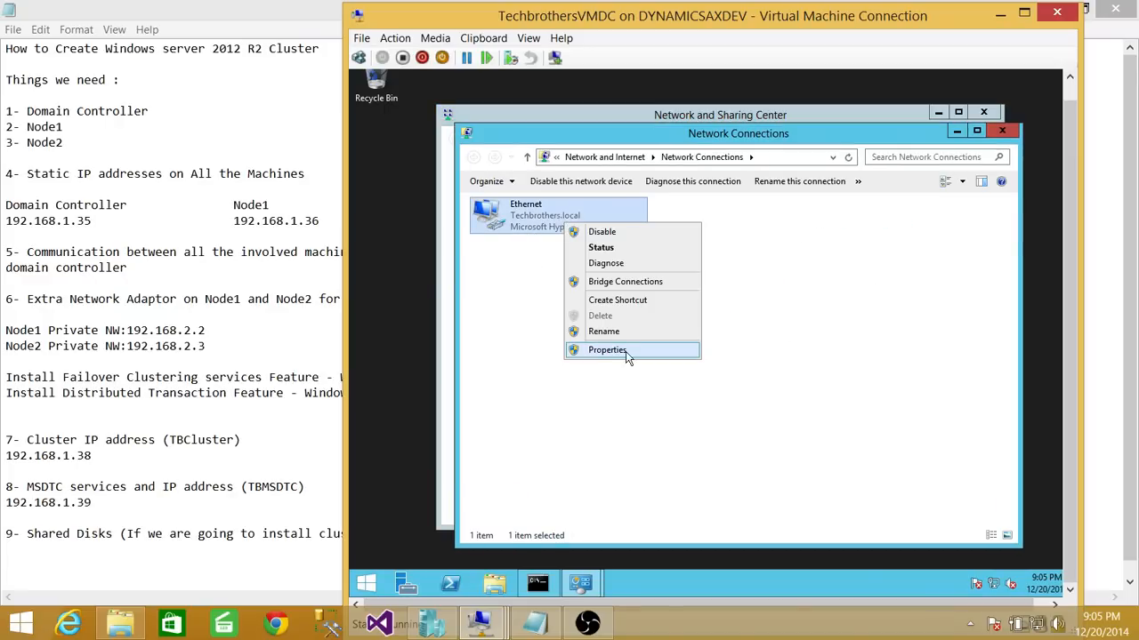
left_click(592, 350)
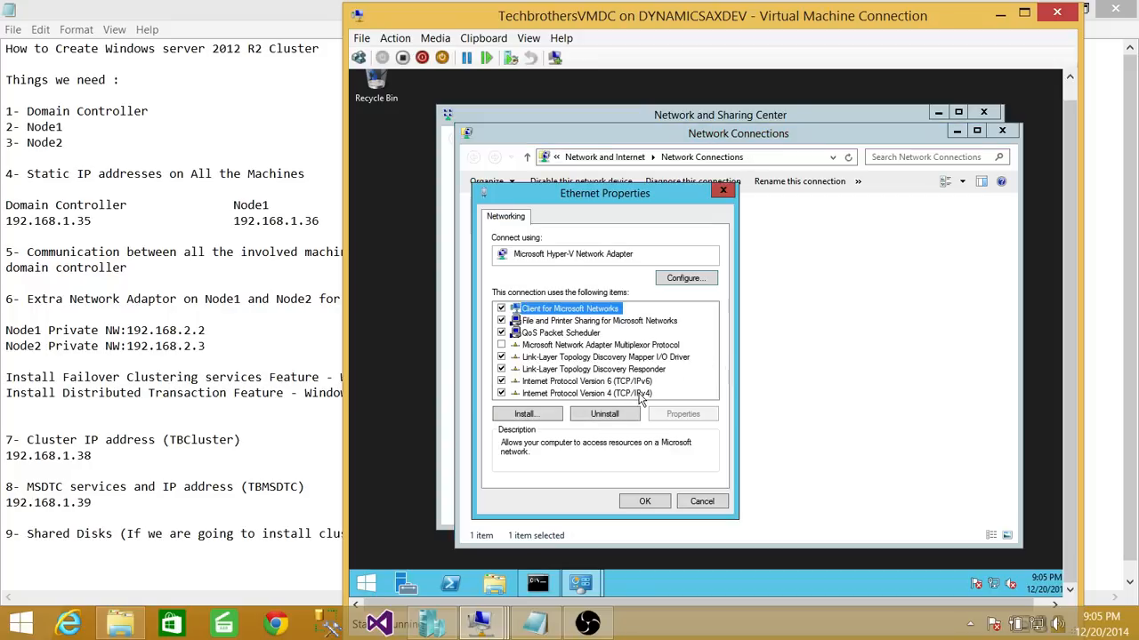
left_click(639, 393)
left_click(693, 417)
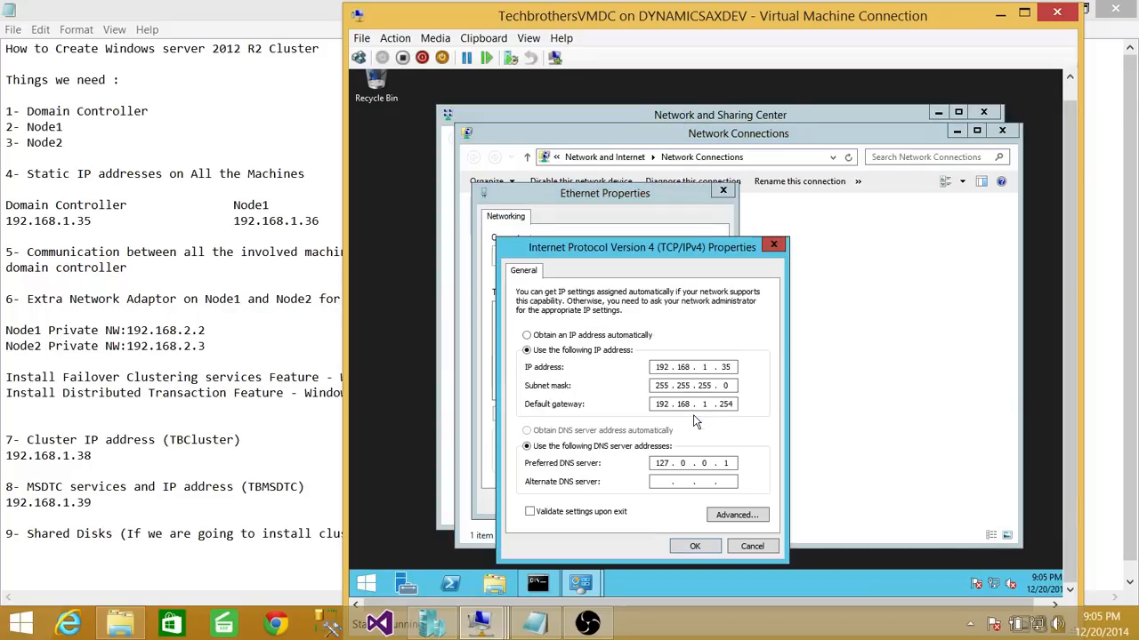
double_click(727, 366)
left_click(752, 546)
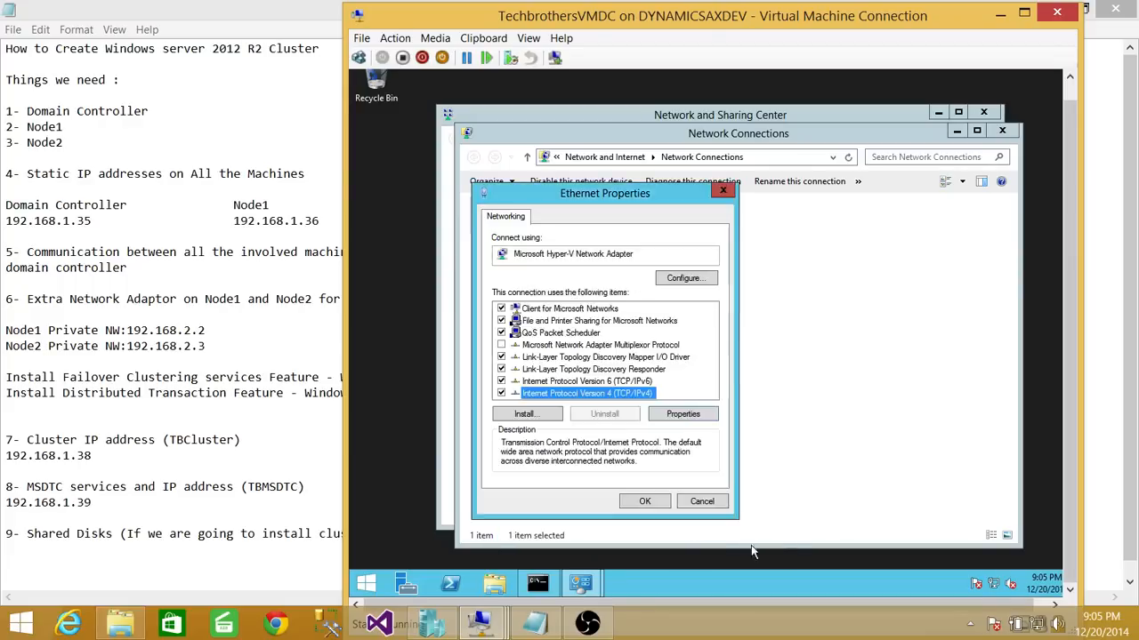
- Close the adapter properties and network windows on the domain controller and minimize its virtual machine connection
left_click(723, 192)
left_click(999, 131)
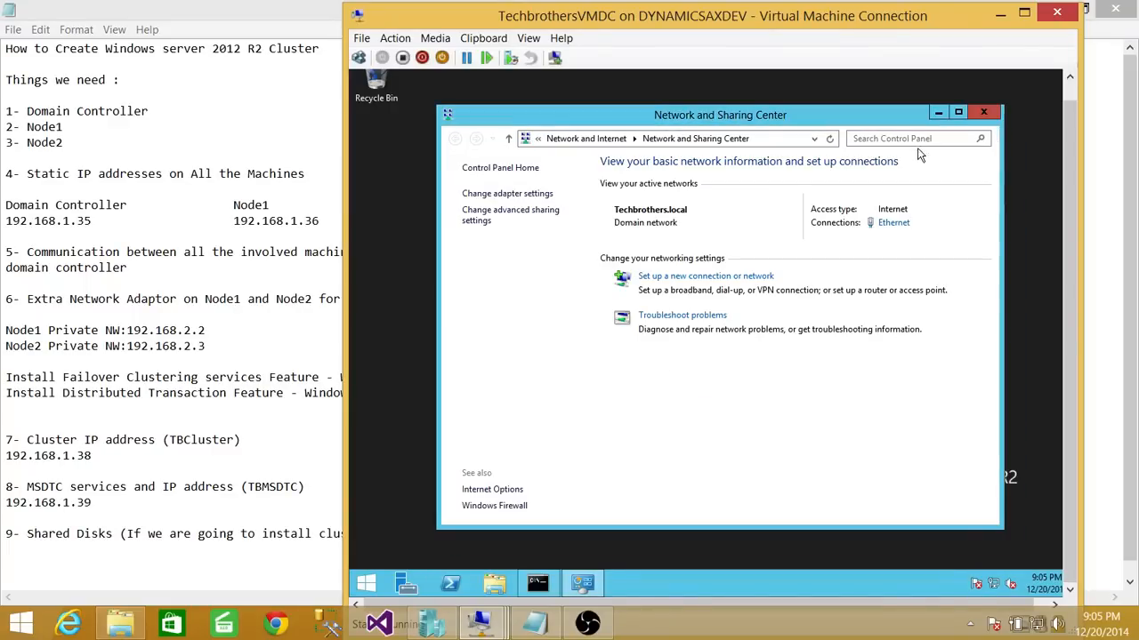
left_click(983, 112)
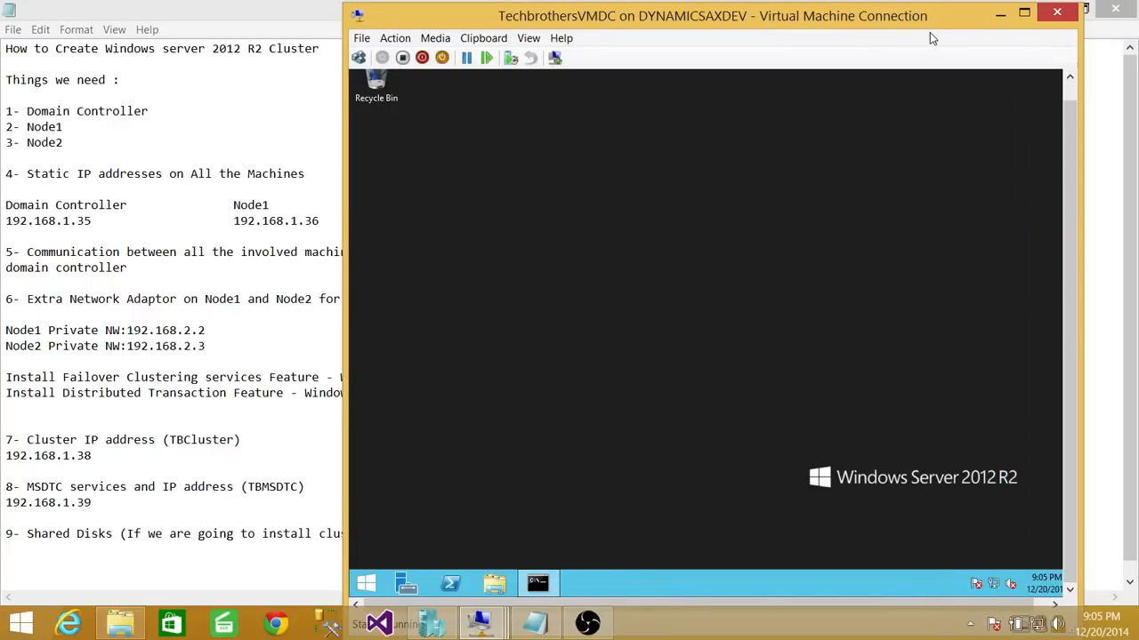
left_click(1000, 15)
- Switch to the TechbrothersVM01 virtual machine and unlock the cluster admin session with the account password
mouse_move(490, 619)
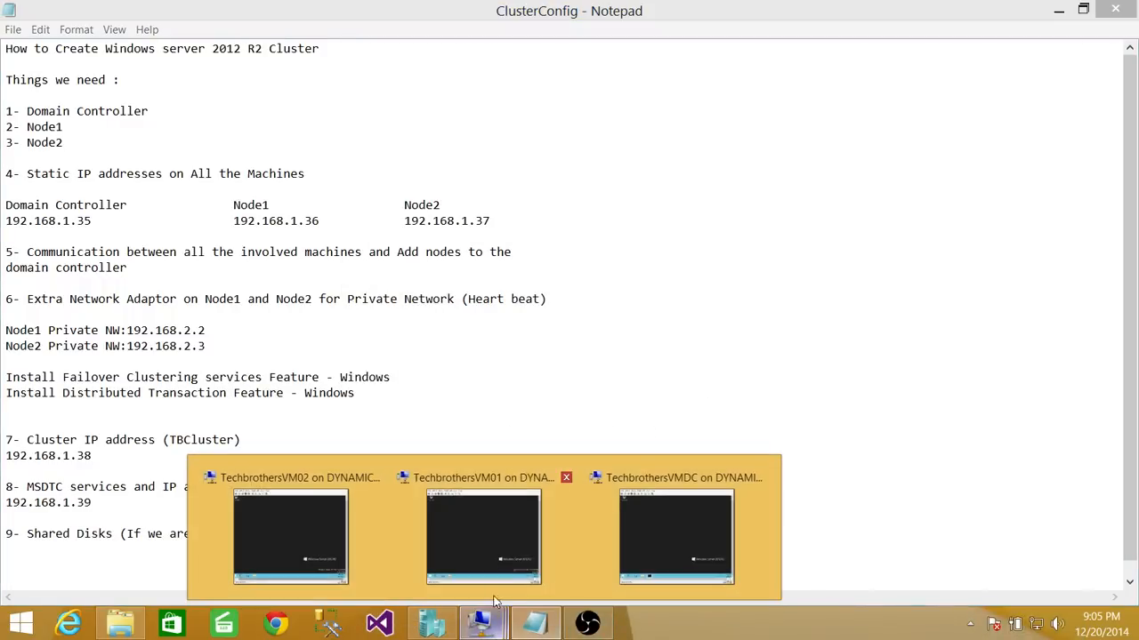
left_click(492, 521)
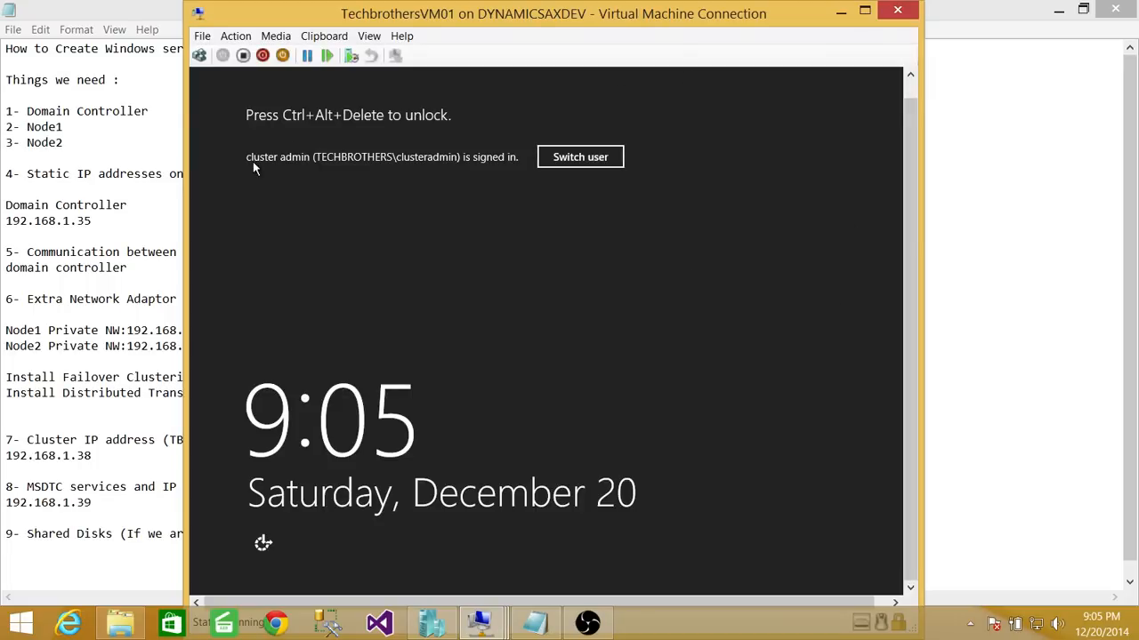
key("ctrl+alt+End")
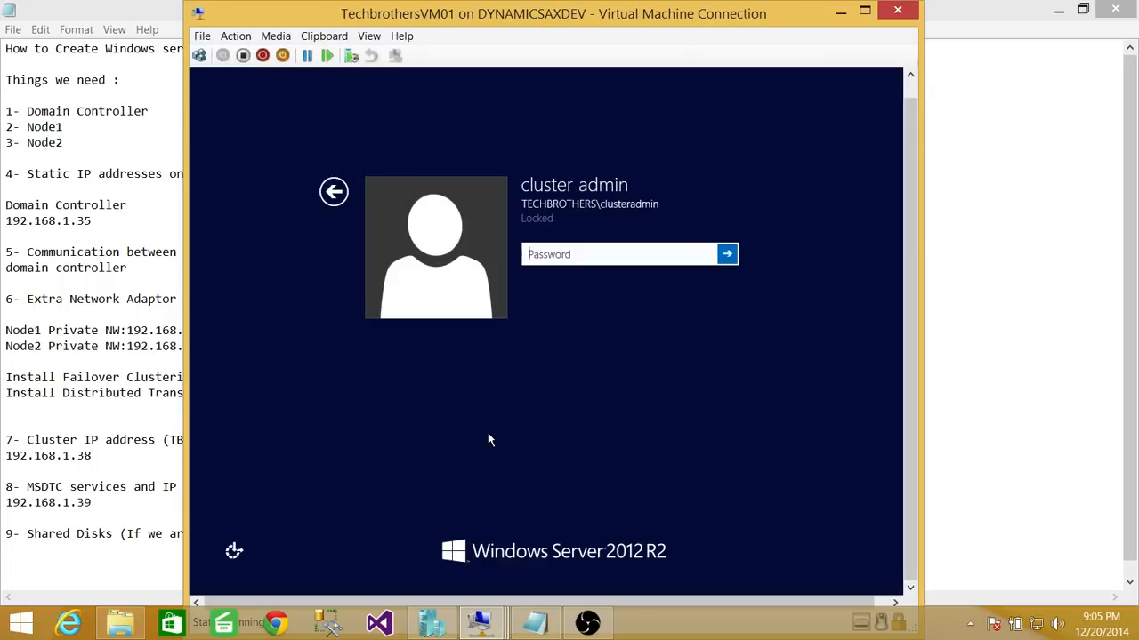
type("*******")
key("Return")
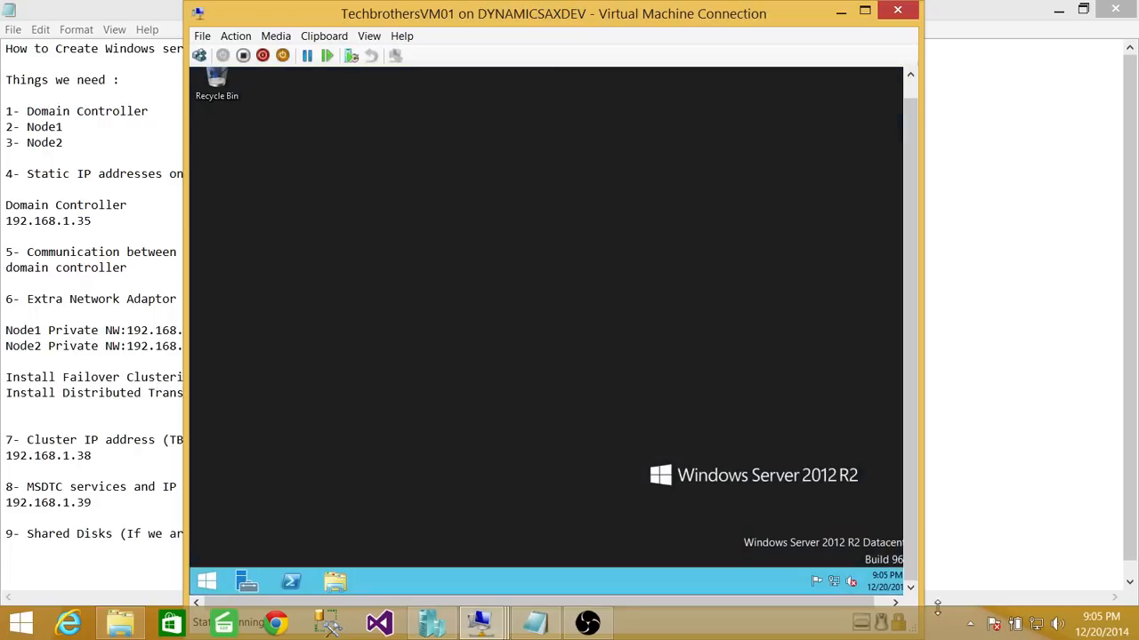
- Check the static IPv4 address and preferred DNS server of TechbrothersVM01's Ethernet adapter, then close its properties
right_click(834, 581)
left_click(832, 572)
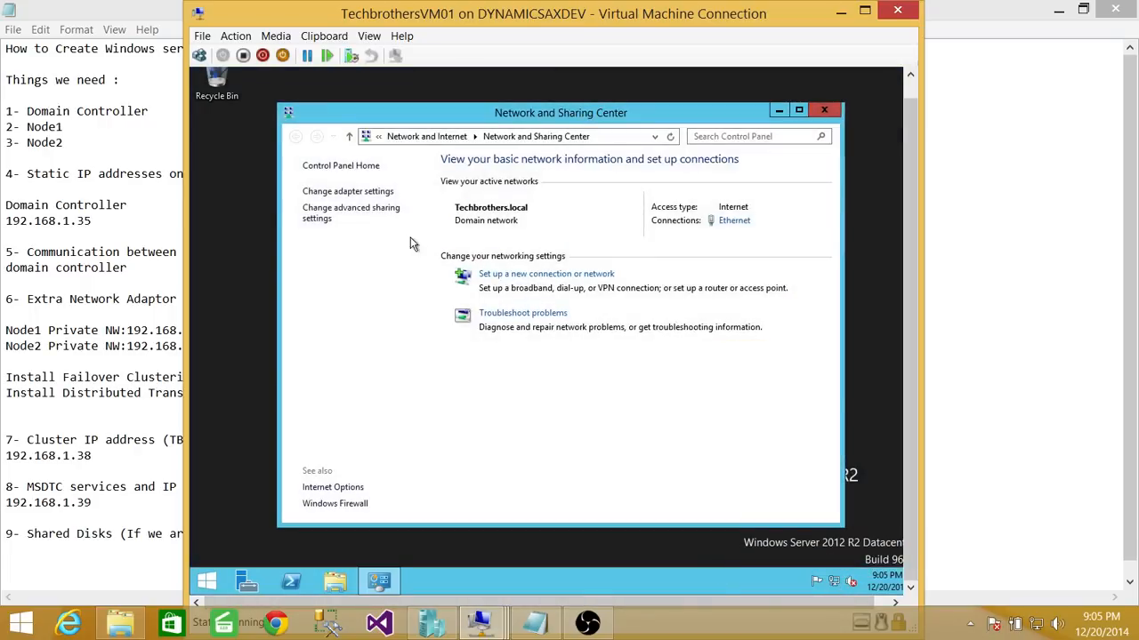
left_click(360, 192)
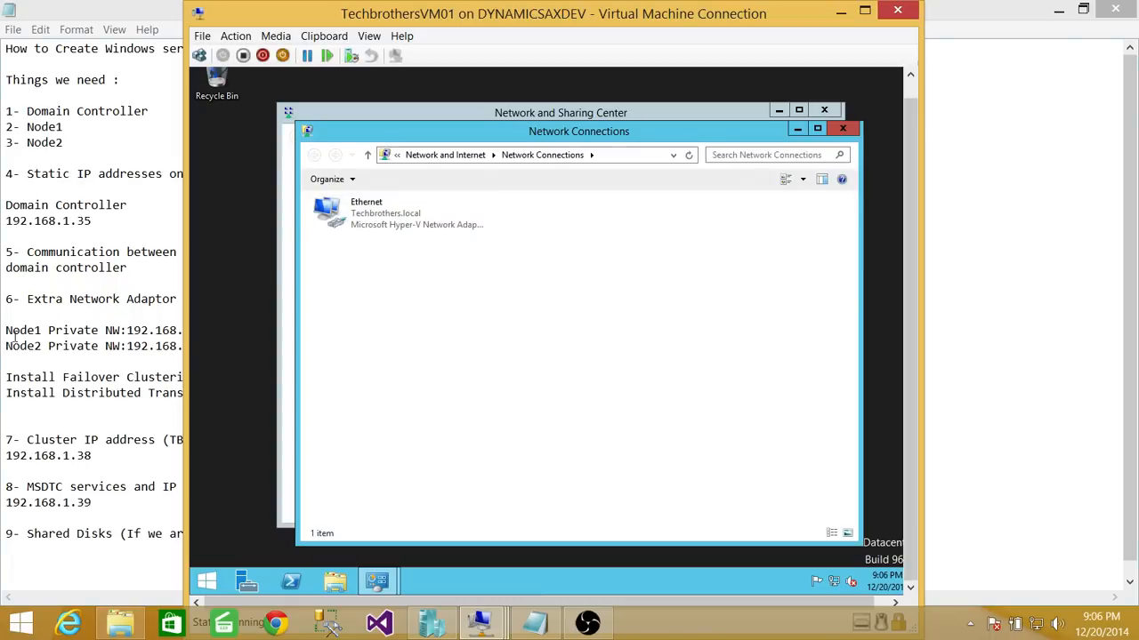
left_click(397, 223)
right_click(400, 217)
left_click(419, 346)
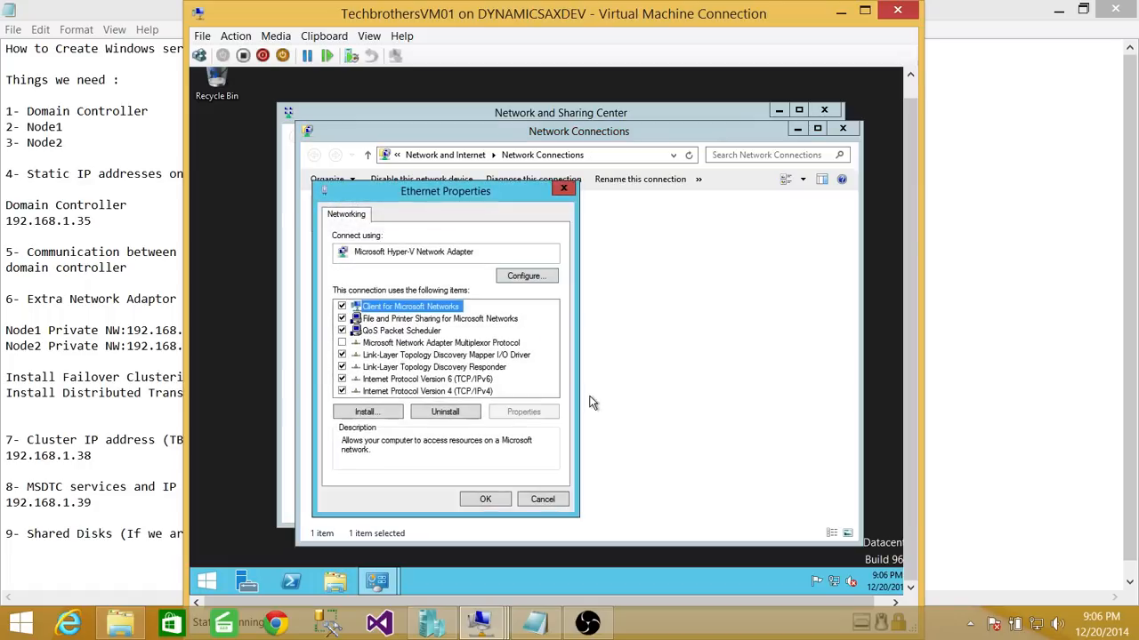
left_click(459, 391)
left_click(518, 411)
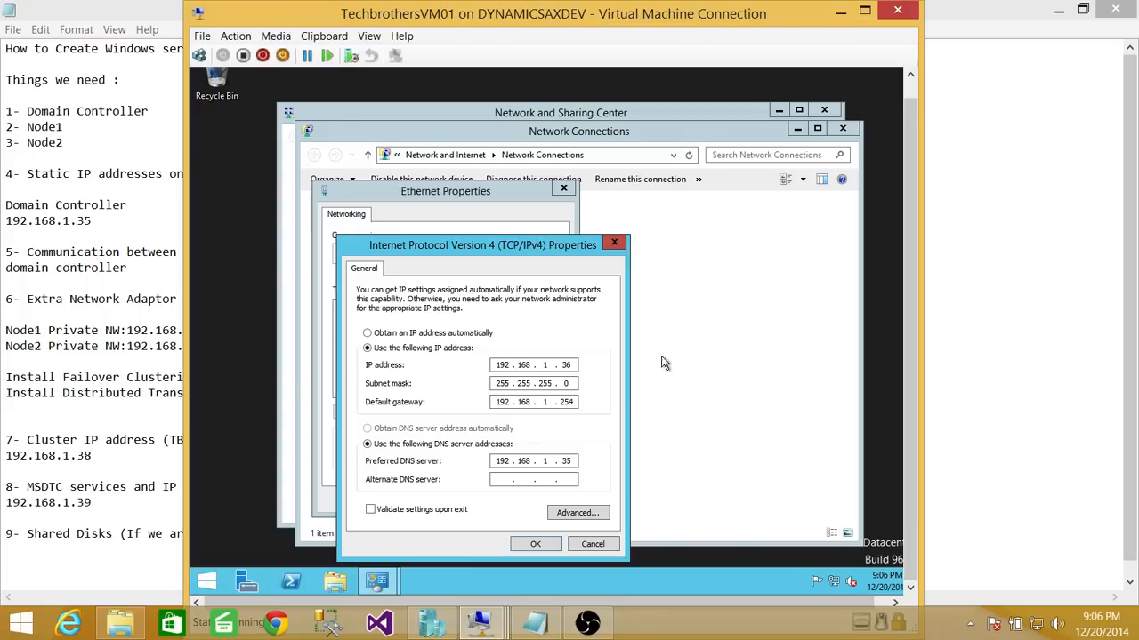
left_click(595, 546)
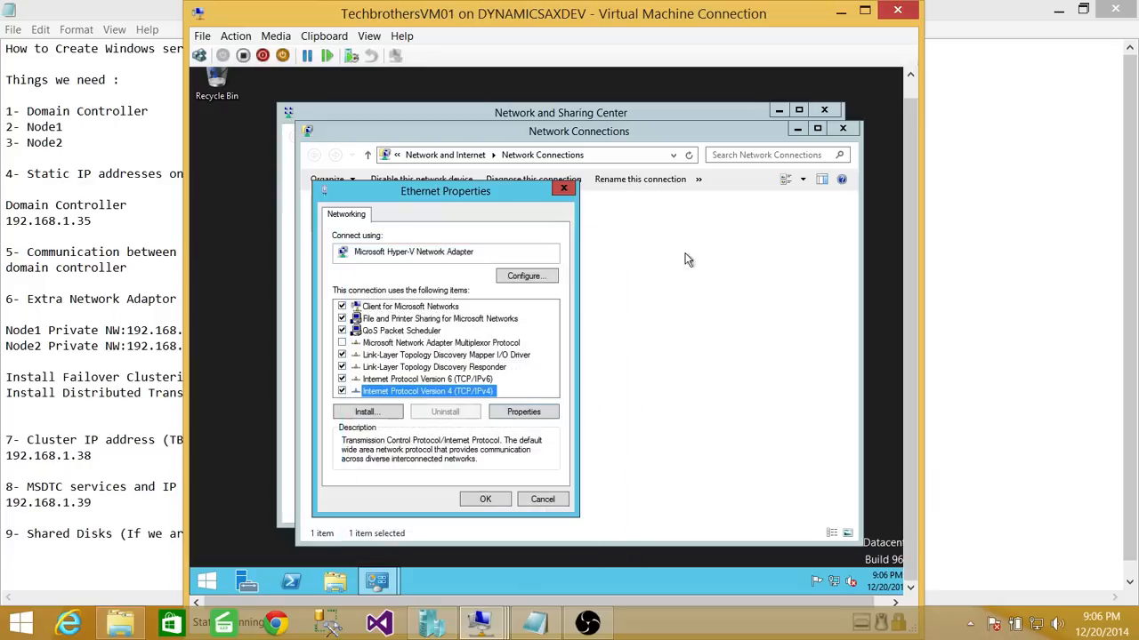
left_click(563, 188)
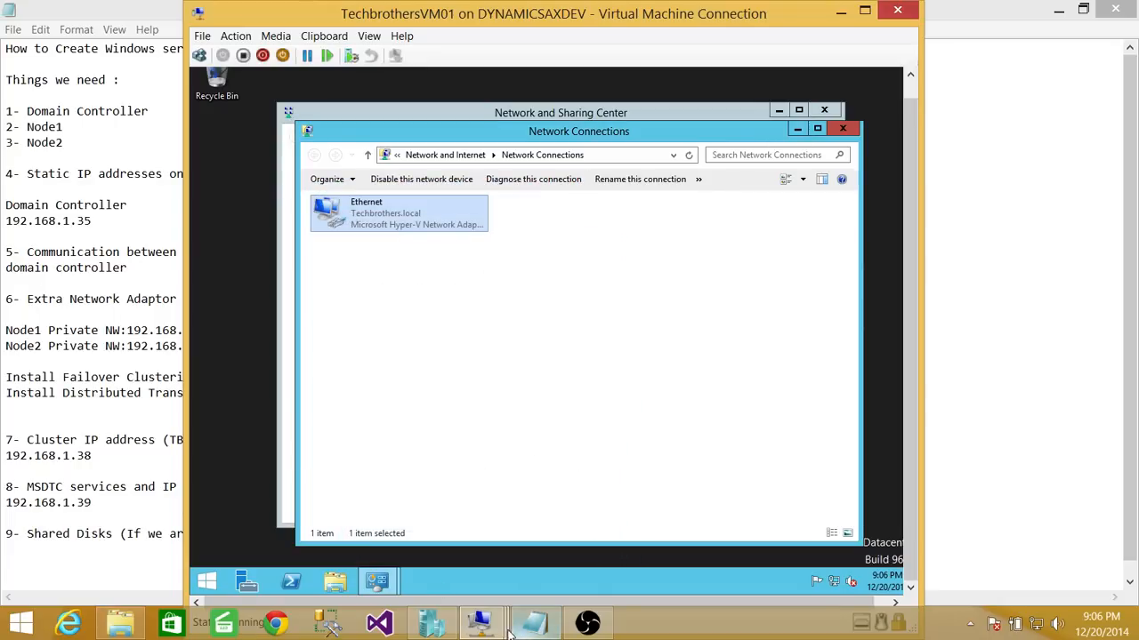
- Switch to the TechbrothersVM02 virtual machine and unlock the cluster admin session with the account password
mouse_move(480, 622)
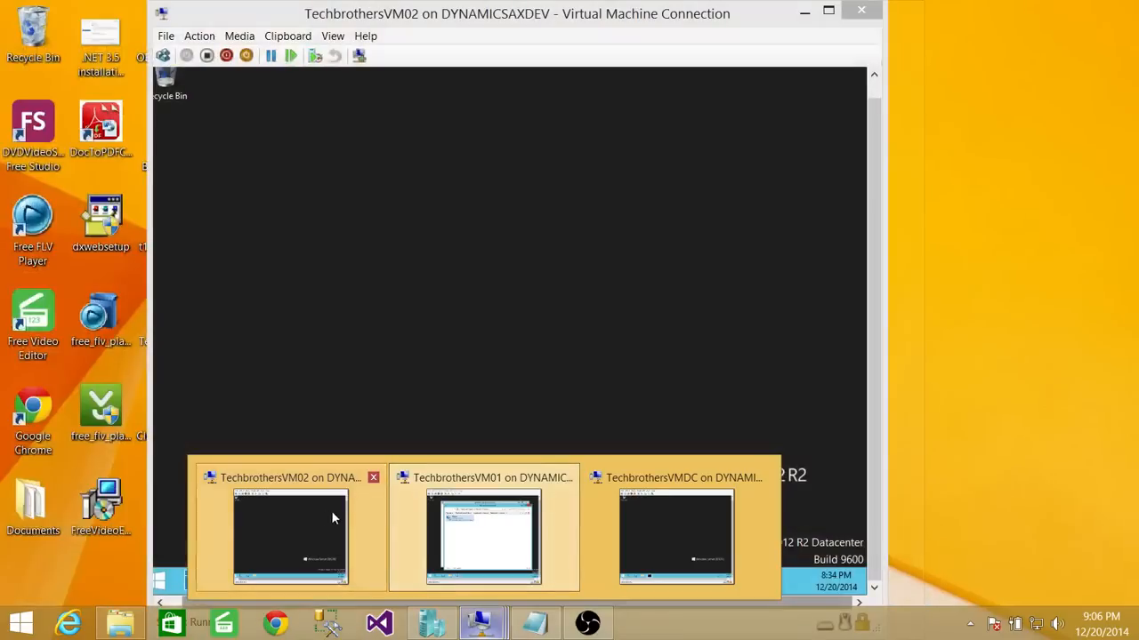
left_click(331, 514)
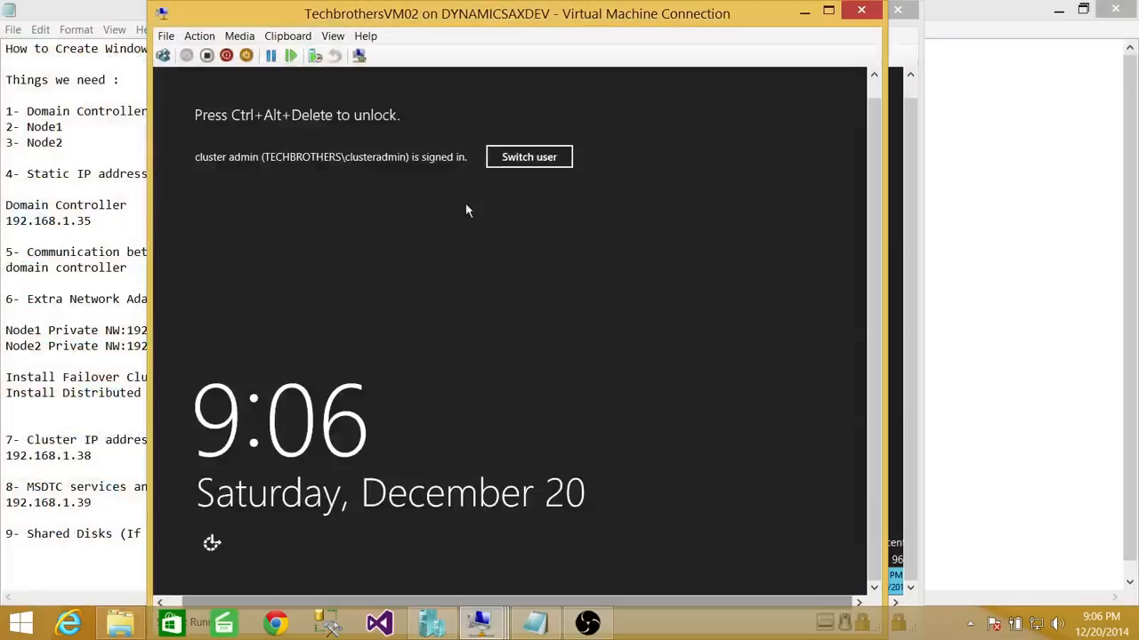
left_click(162, 55)
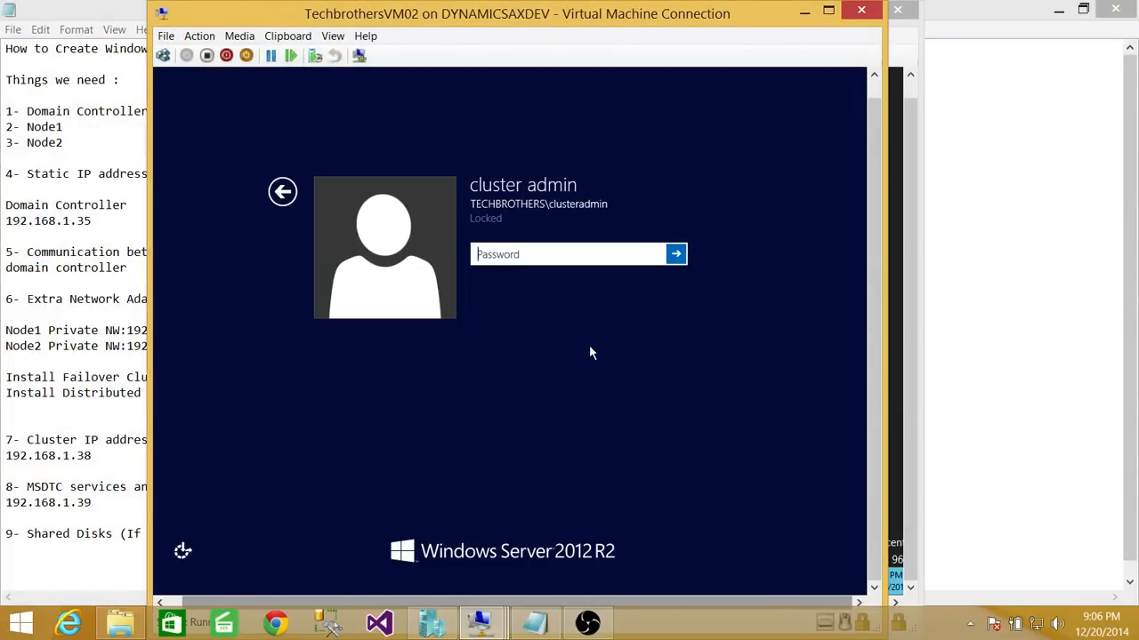
type("••")
key("BackSpace")
key("BackSpace")
type("••••••••")
key("Return")
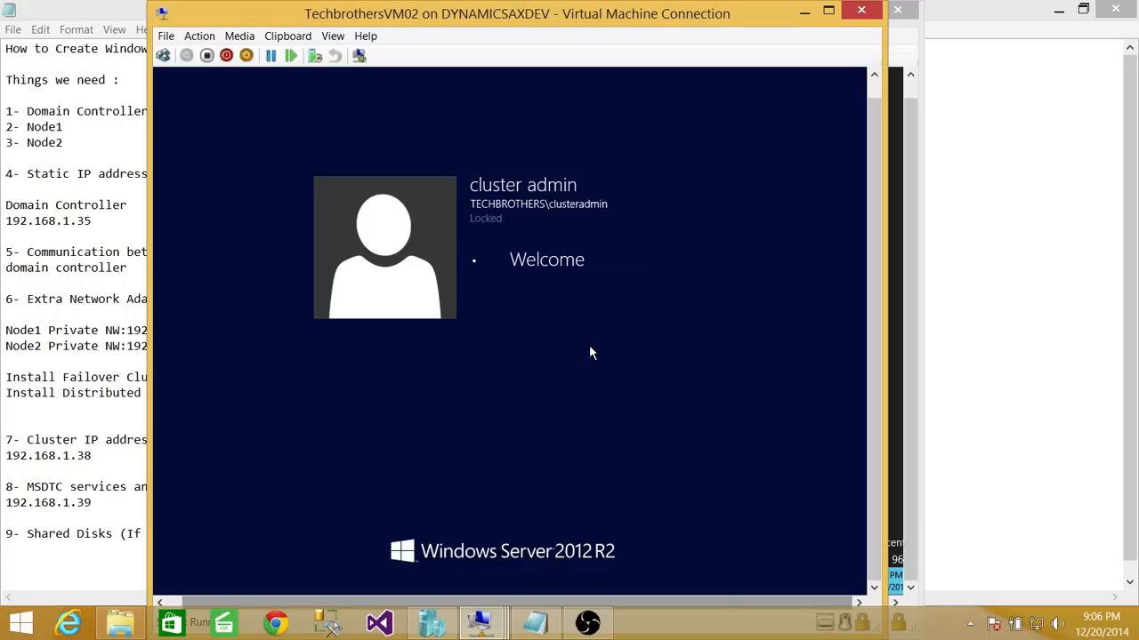
key("Return")
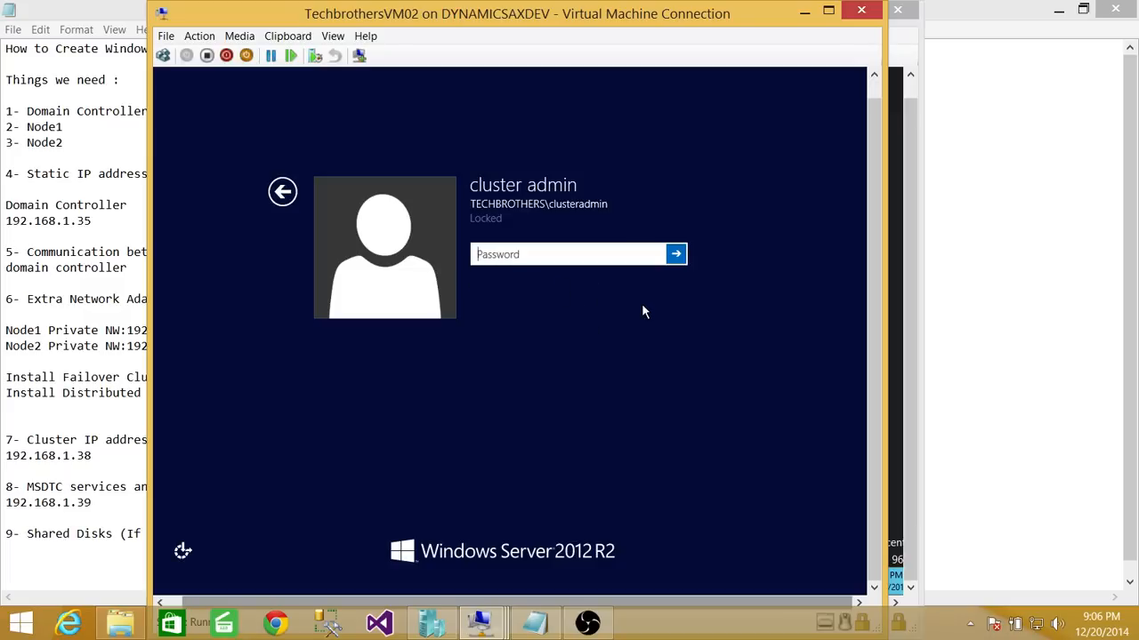
type("•••••••••")
key("Return")
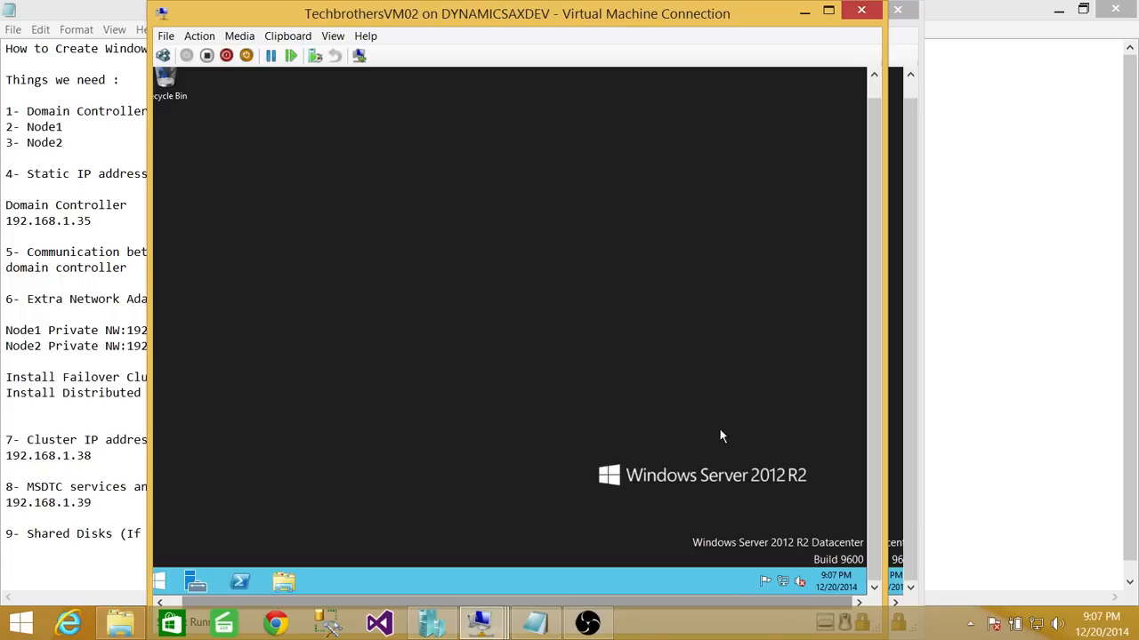
- Check the static IPv4 address and preferred DNS server of TechbrothersVM02's Ethernet adapter, then cancel out of its properties
right_click(782, 581)
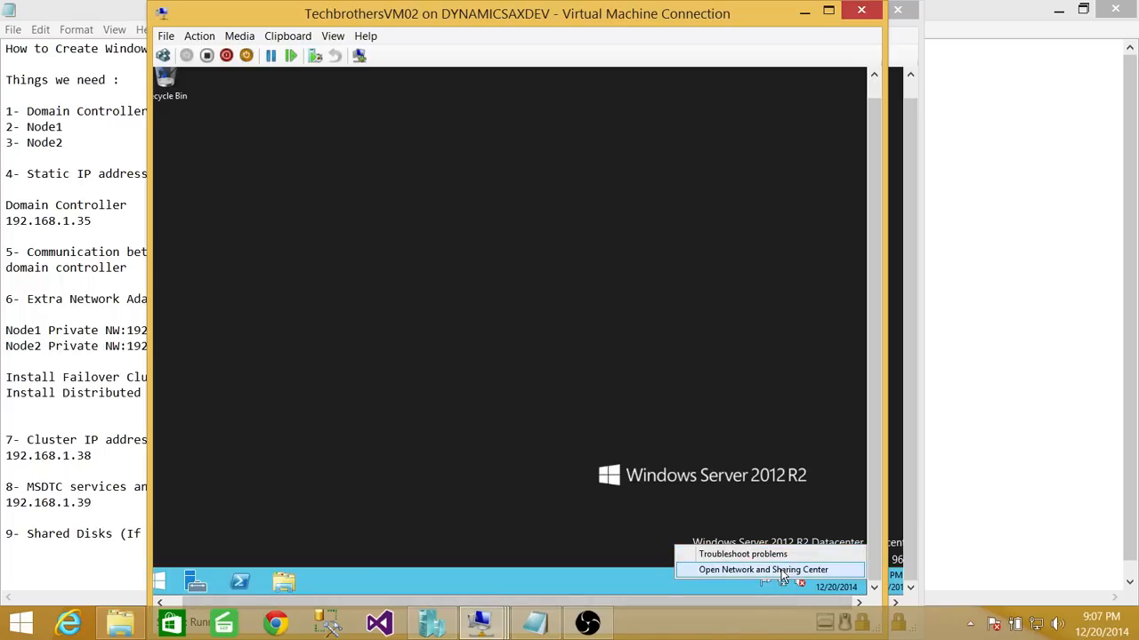
left_click(782, 571)
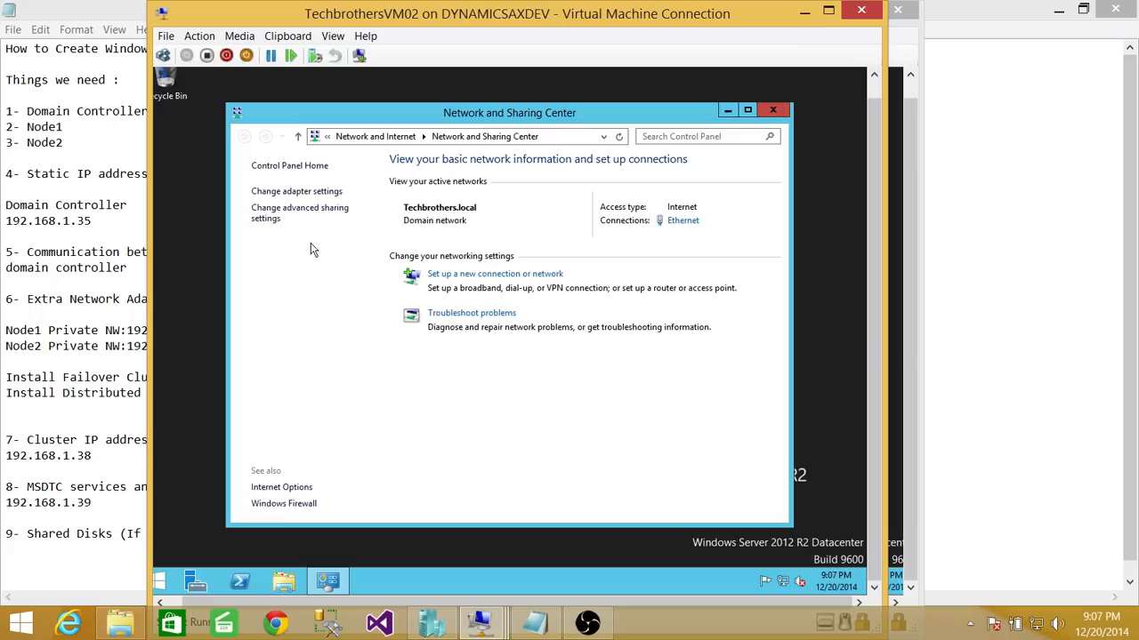
left_click(304, 193)
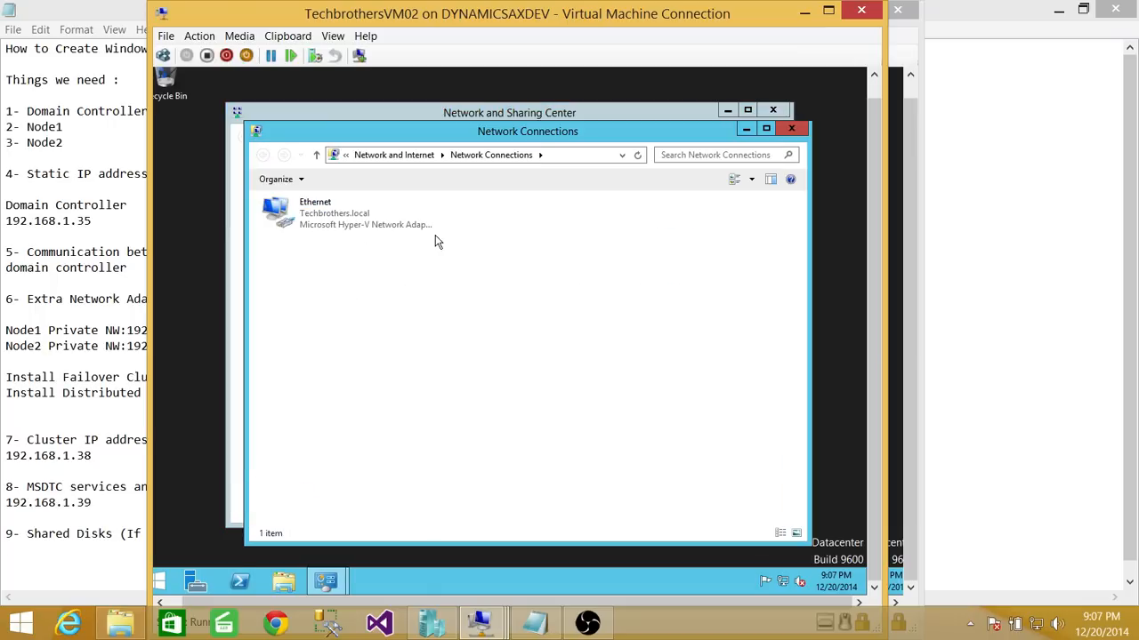
left_click(368, 226)
right_click(370, 215)
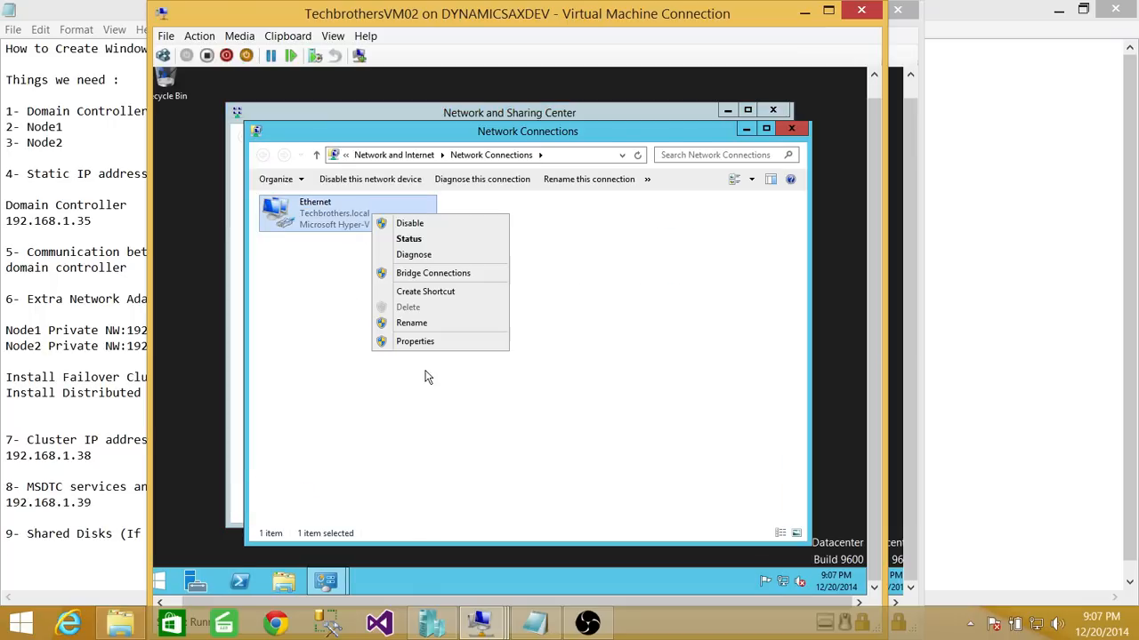
left_click(419, 342)
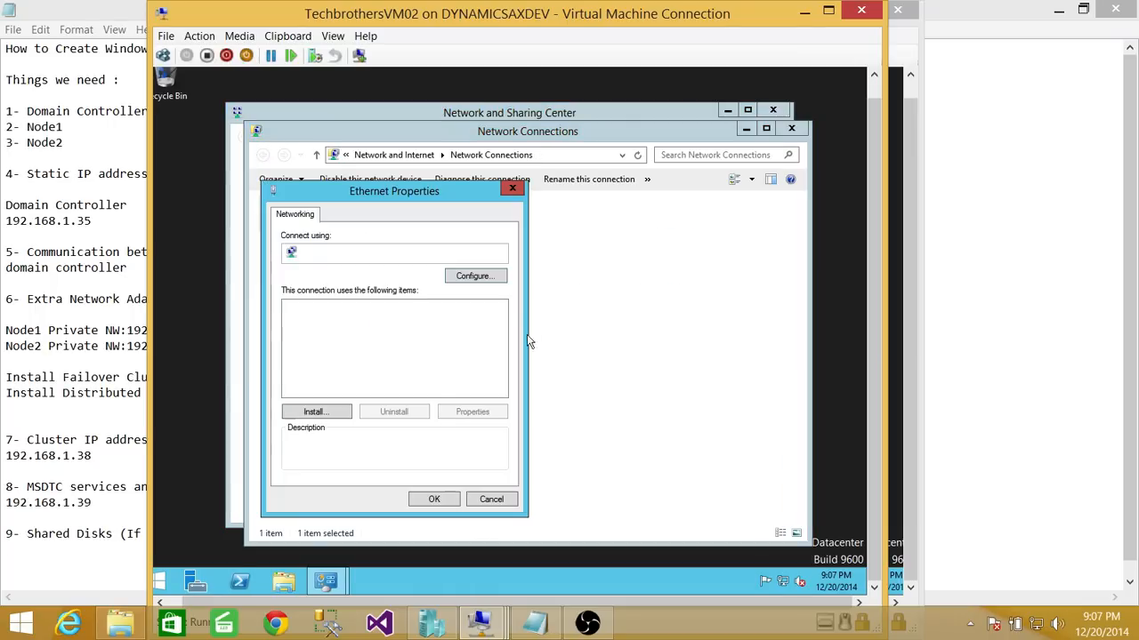
left_click(402, 392)
left_click(487, 412)
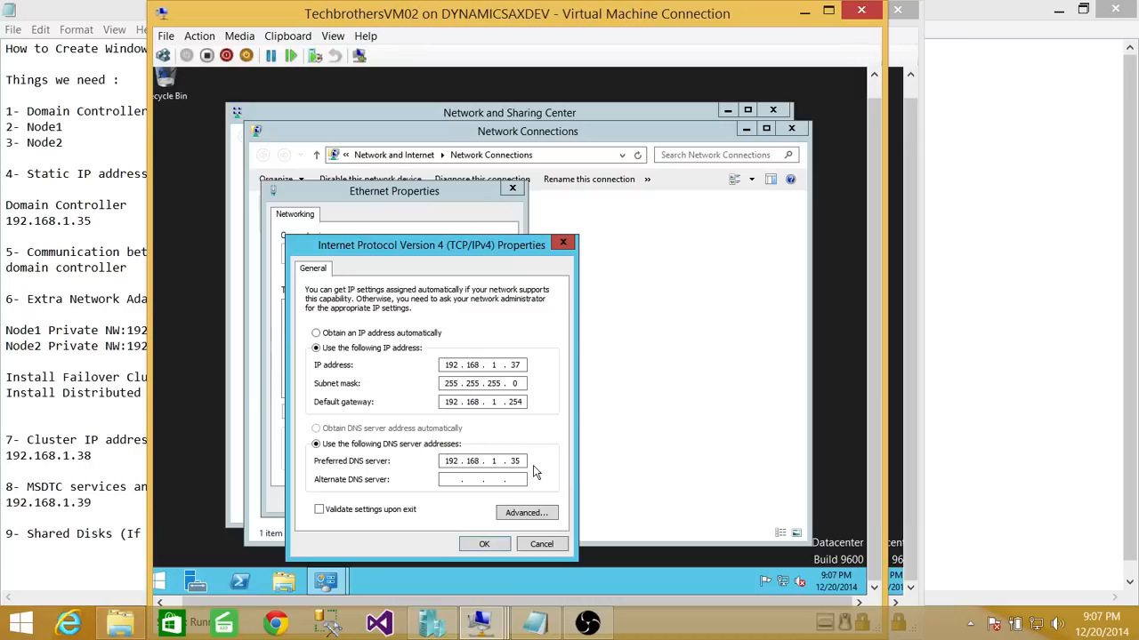
left_click(545, 545)
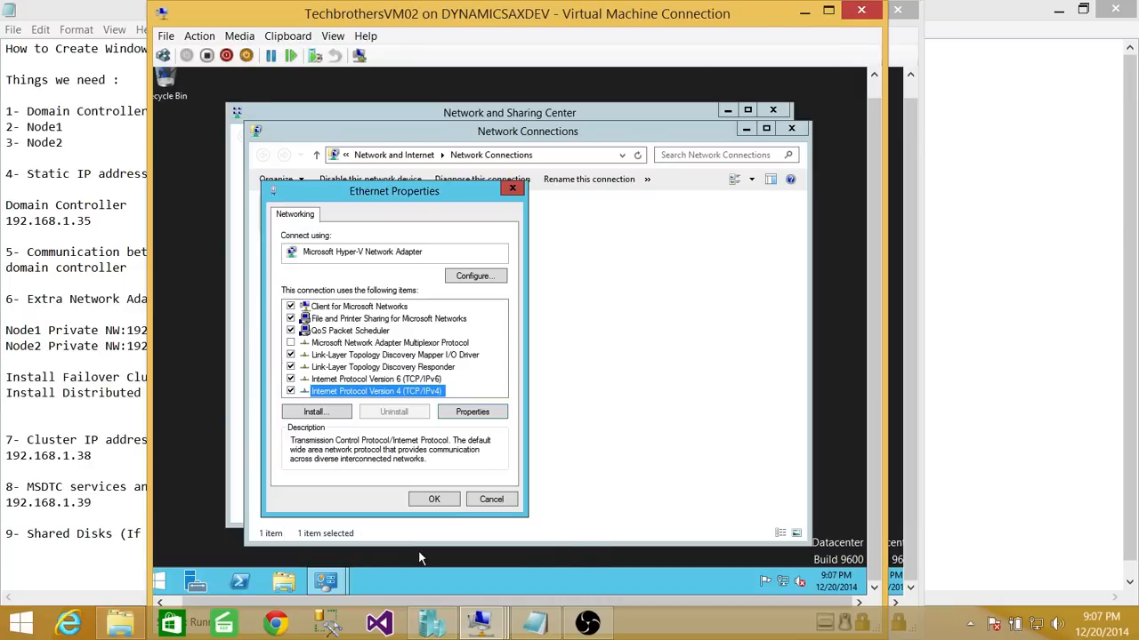
left_click(502, 501)
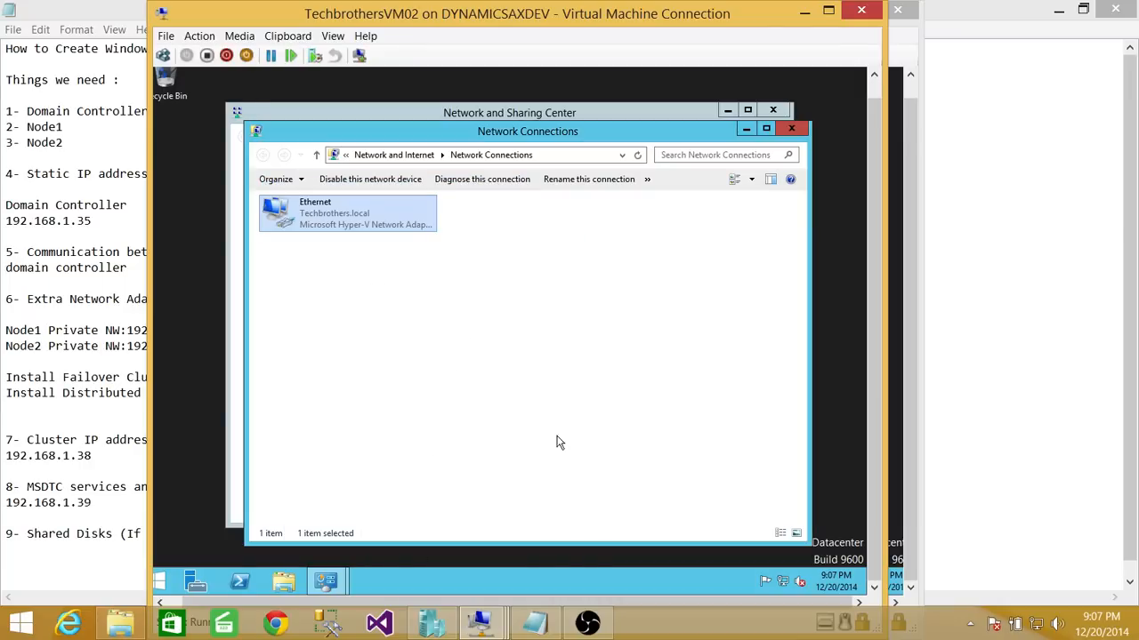
- Close the network windows on TechbrothersVM02 and minimize its virtual machine connection
left_click(791, 130)
left_click(772, 111)
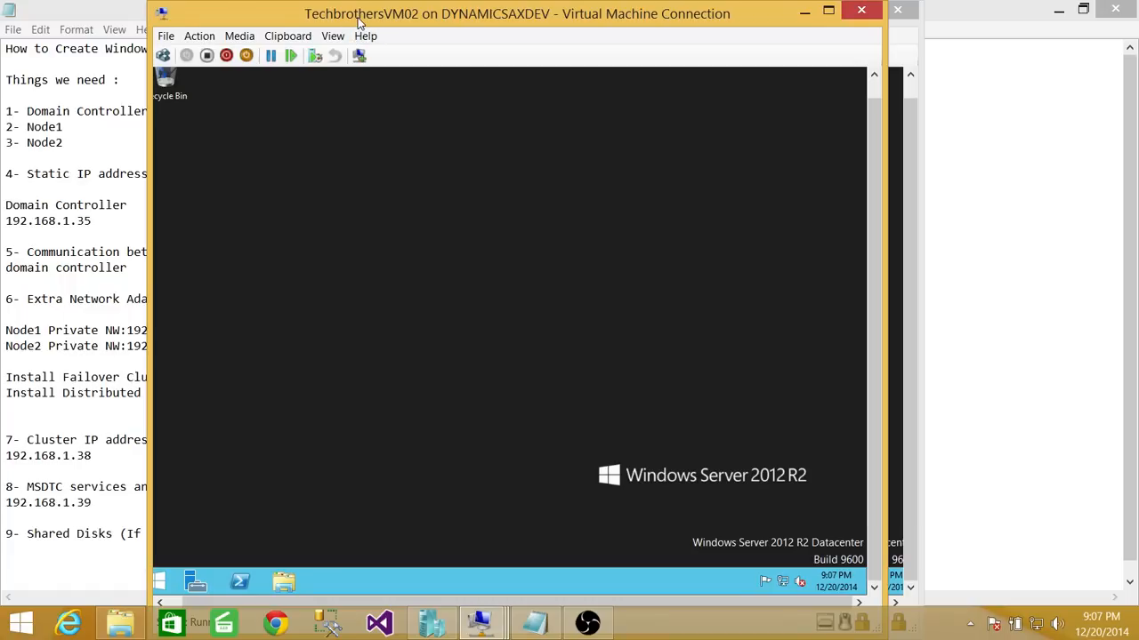
left_click_drag(356, 18, 525, 33)
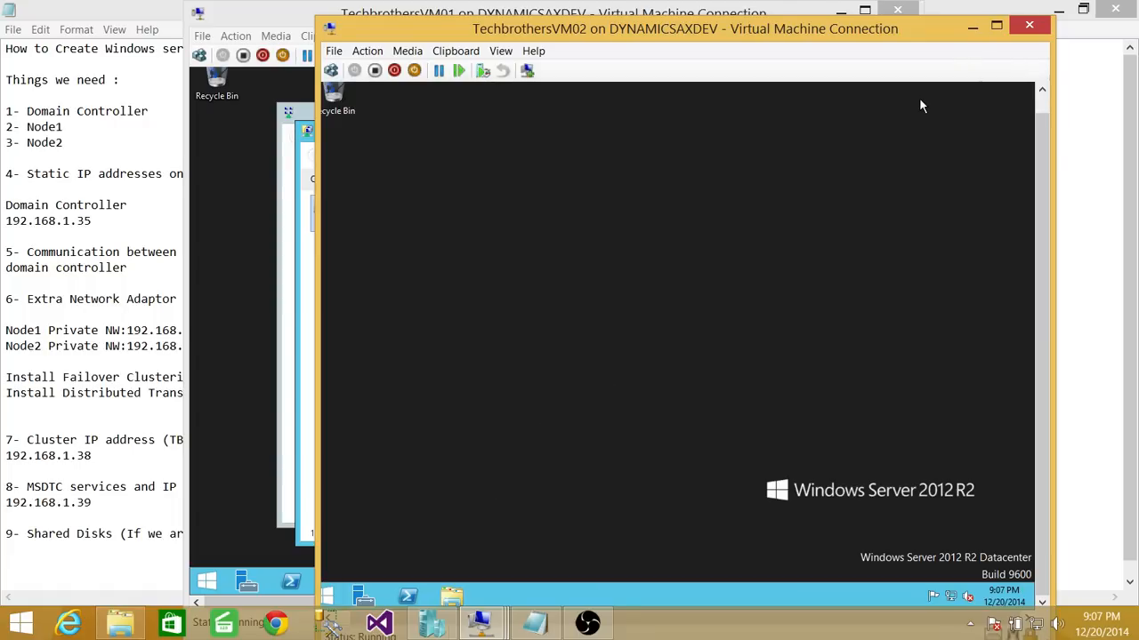
left_click(972, 29)
- Close the network windows on TechbrothersVM01 and move its connection window aside to uncover the ClusterConfig notes
left_click_drag(636, 145, 688, 132)
left_click(849, 127)
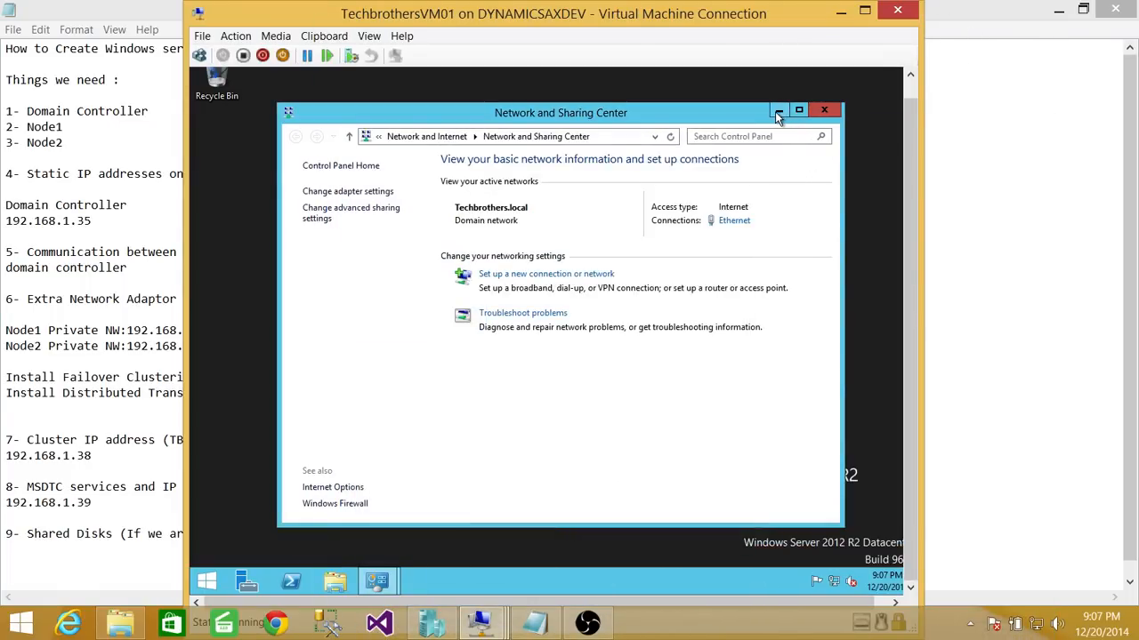
left_click_drag(717, 21, 872, 33)
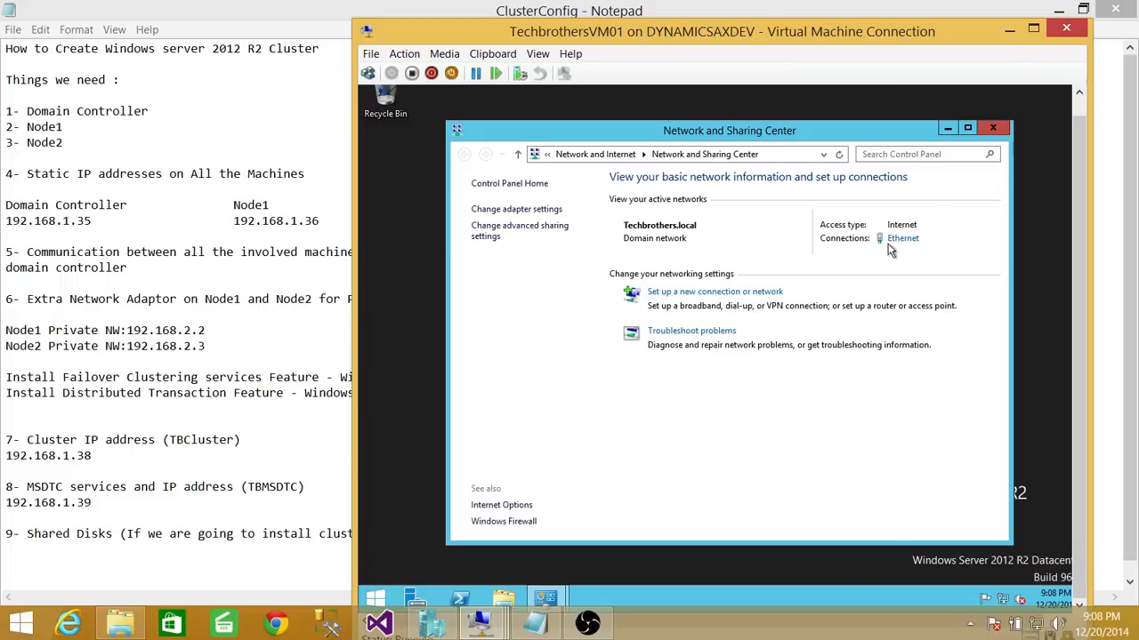
left_click(993, 128)
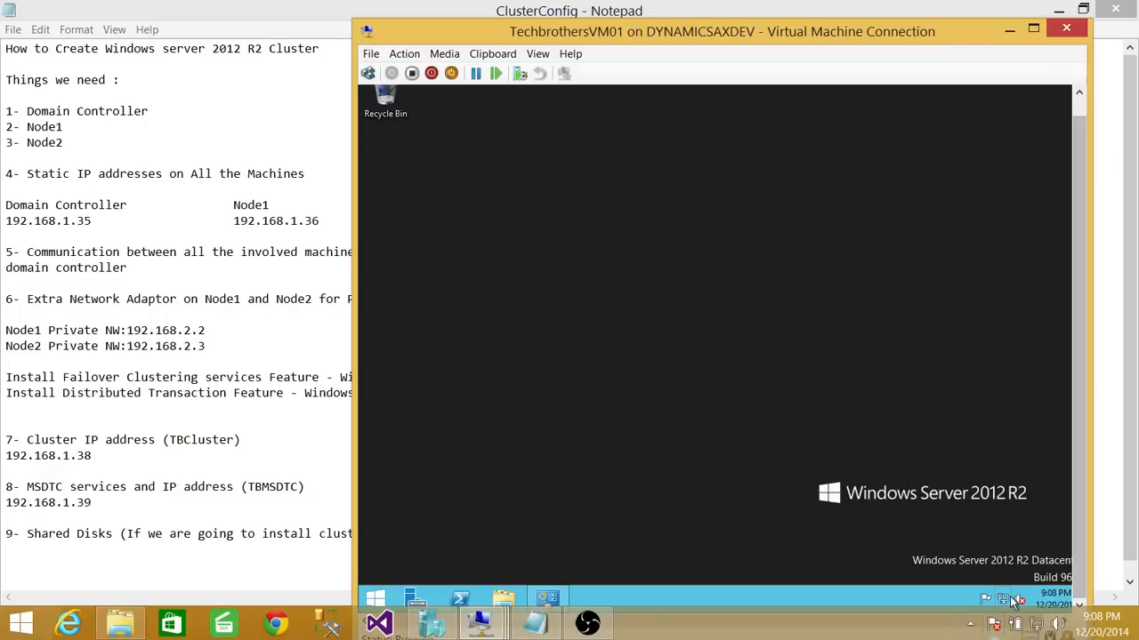
- Check the computer name and domain in TechbrothersVM01's system properties, then close the System window
left_click(388, 595)
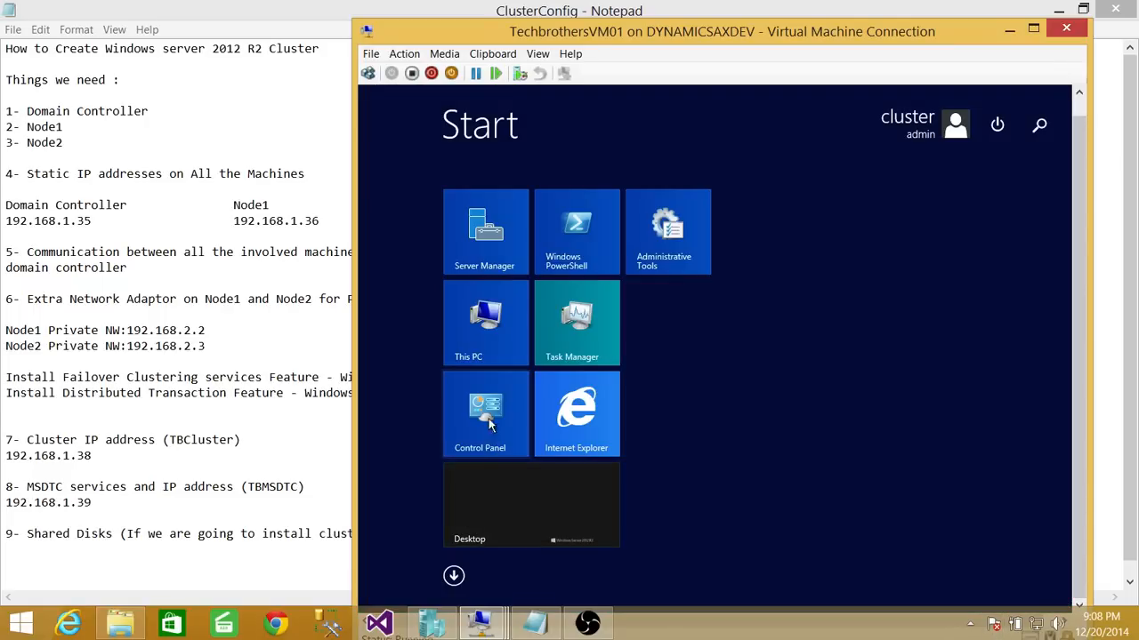
right_click(492, 329)
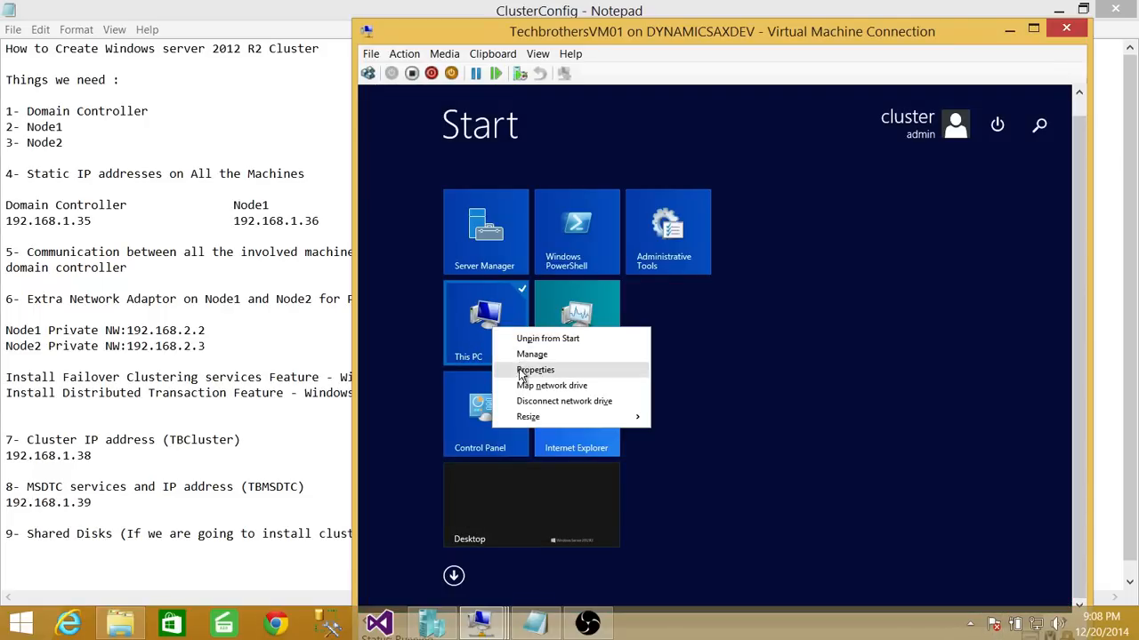
left_click(524, 372)
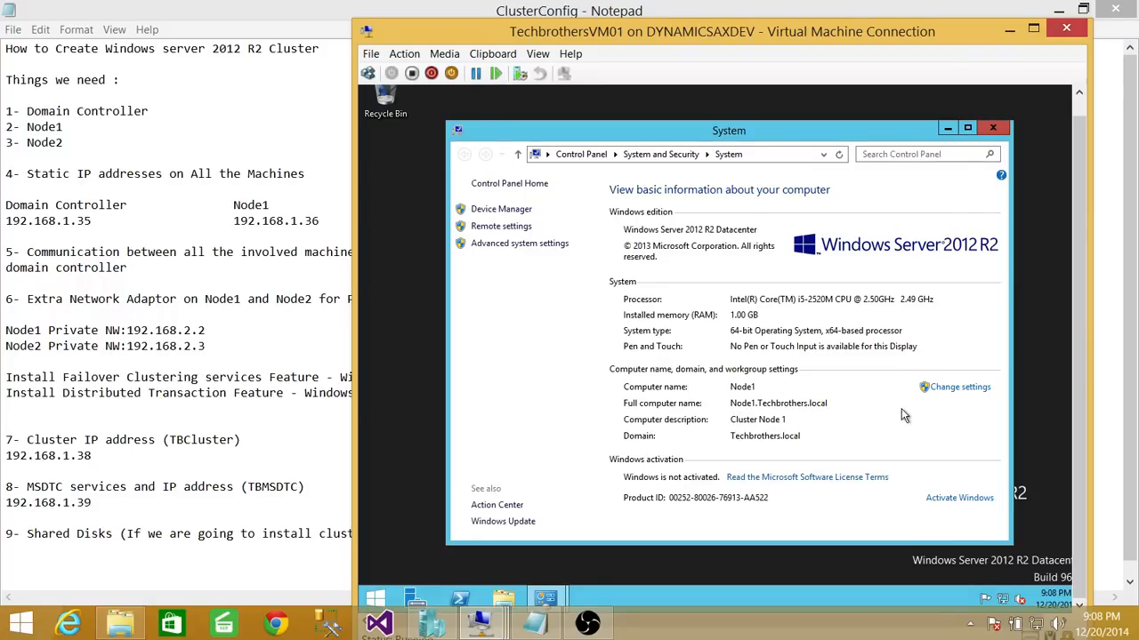
left_click(993, 129)
left_click_drag(1083, 171, 1075, 125)
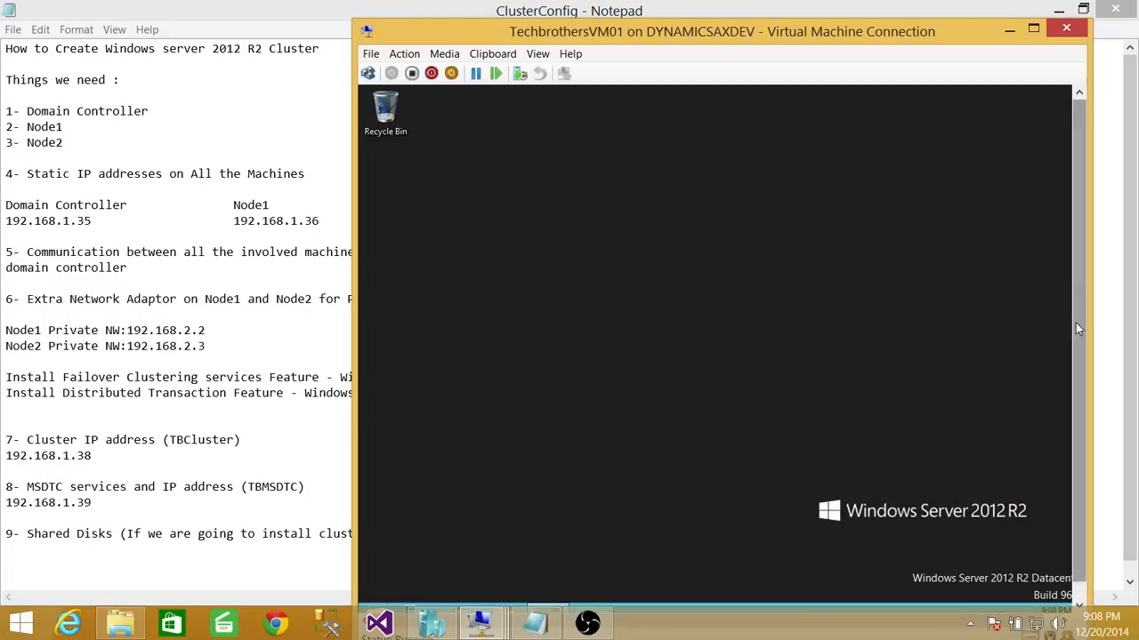
left_click_drag(1077, 324, 1077, 383)
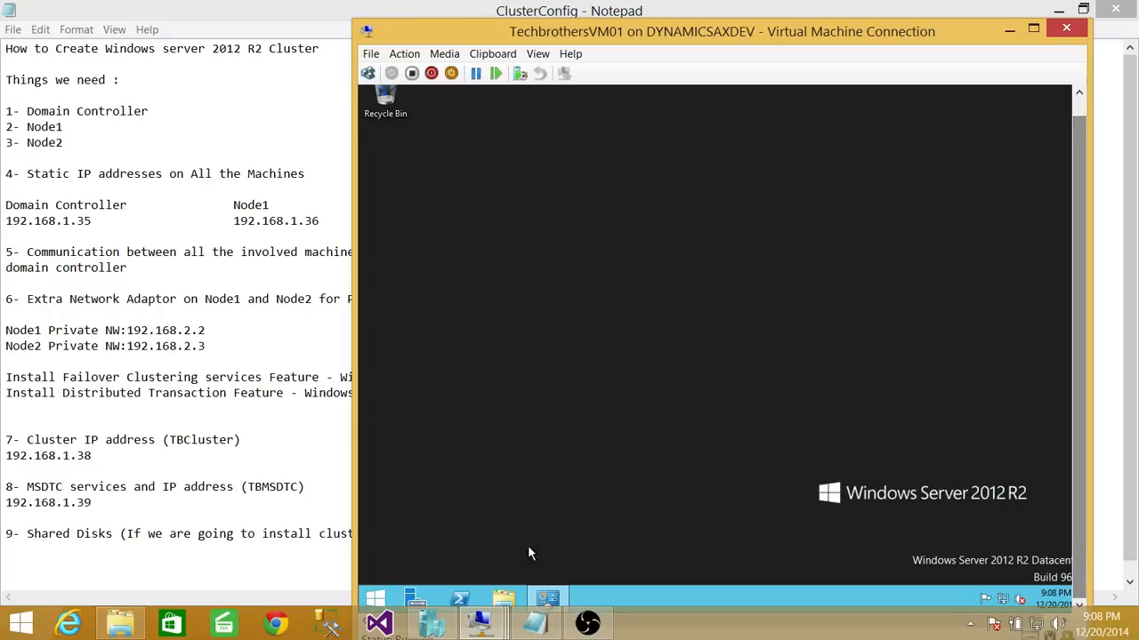
- Open Server Manager on TechbrothersVM01 and start the Add Roles and Features Wizard once its inventory data is collected
left_click(374, 598)
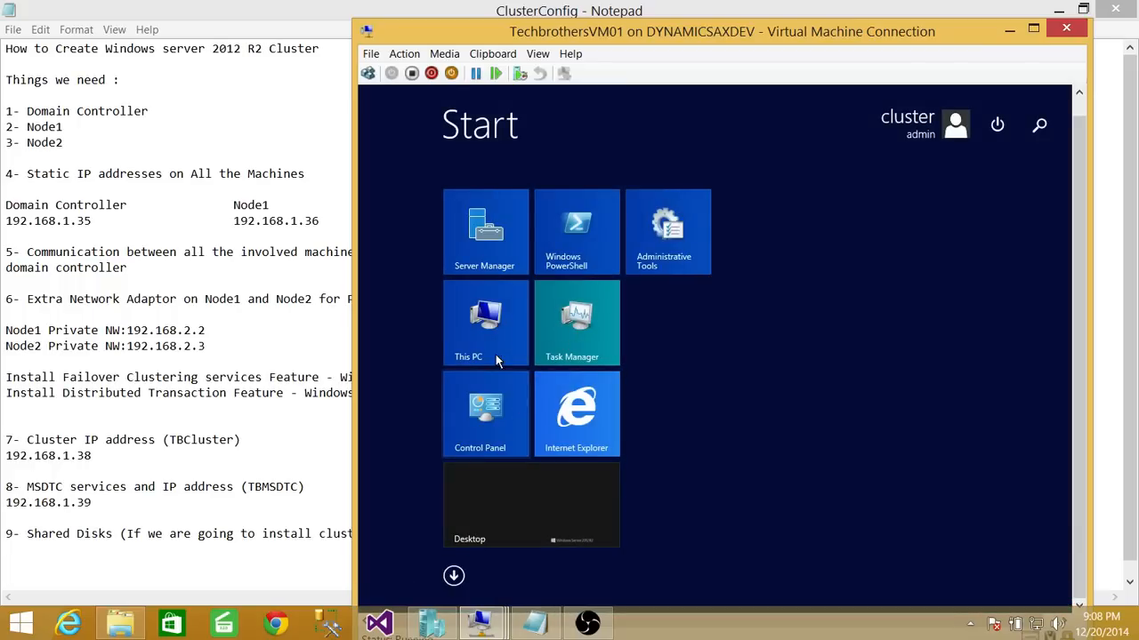
left_click(509, 248)
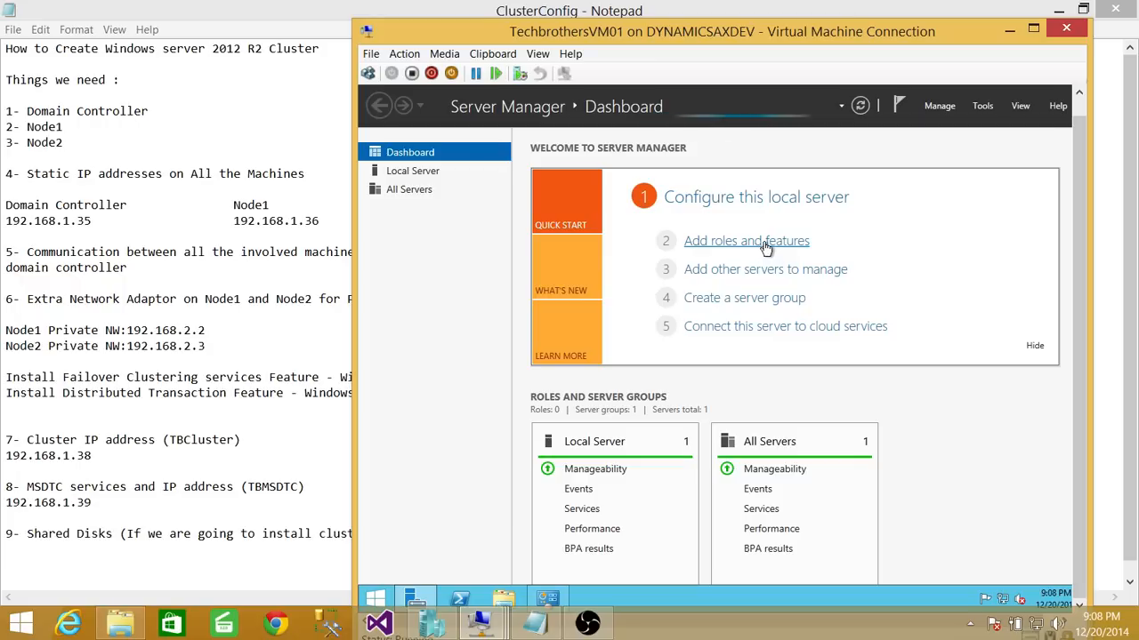
left_click(764, 244)
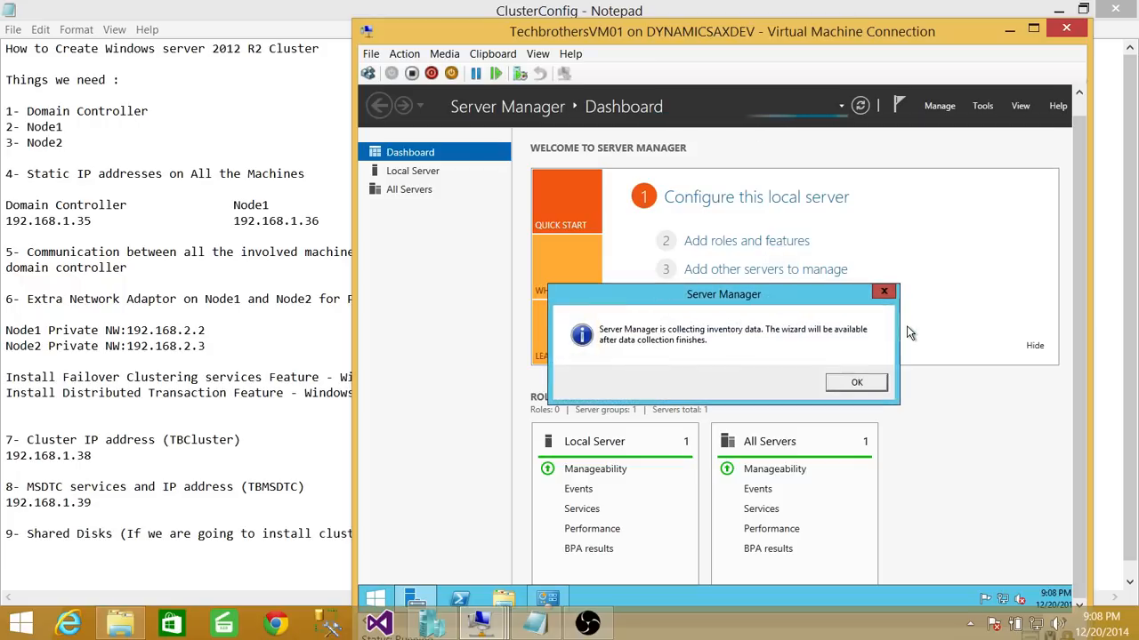
left_click(854, 384)
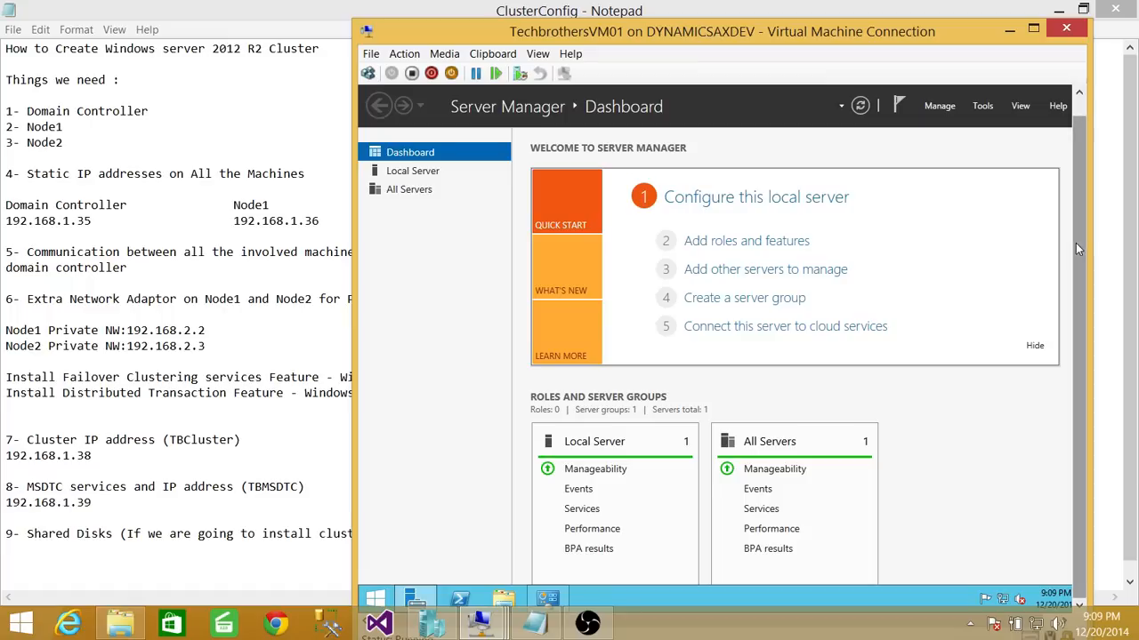
left_click(787, 248)
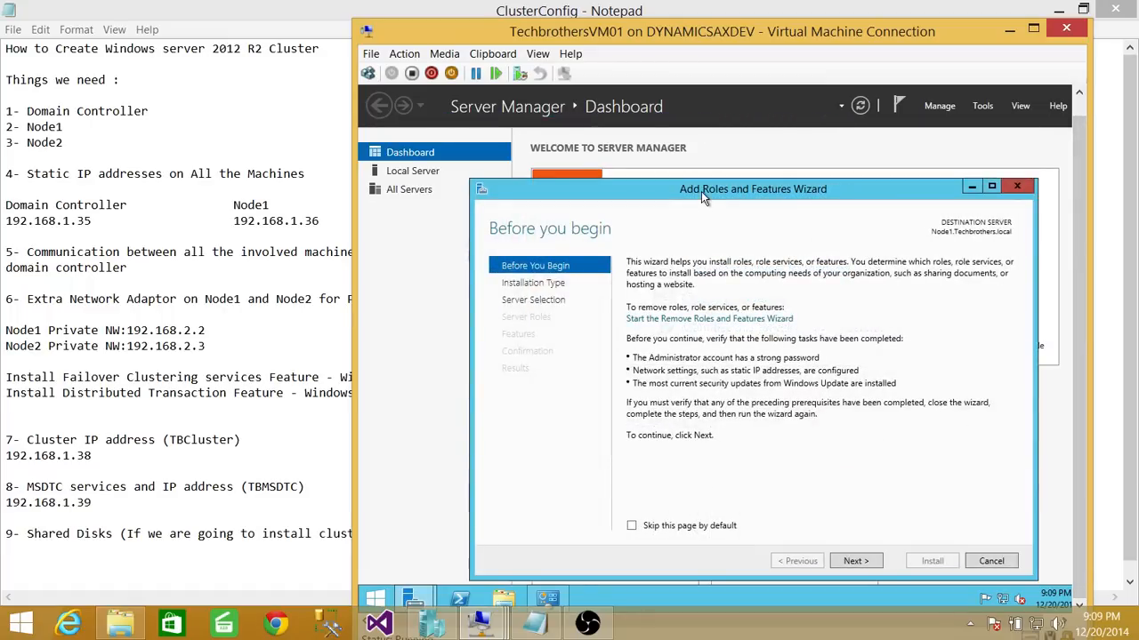
left_click_drag(701, 191, 644, 141)
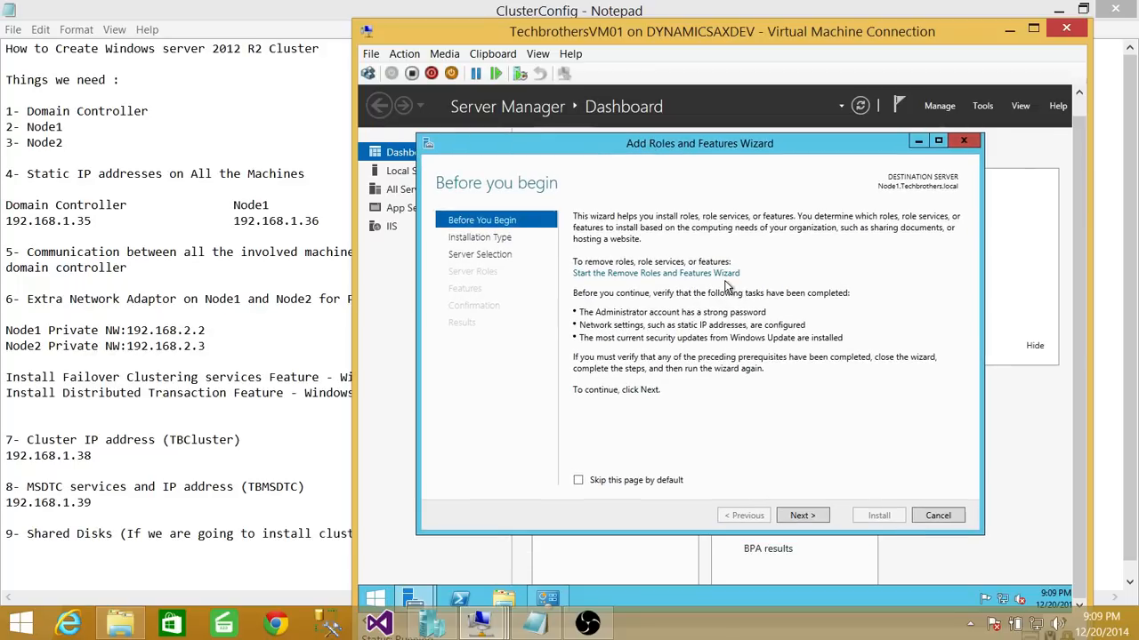
- Keep role-based or feature-based installation with Node1.Techbrothers.local as the destination server, and review the list of server roles
left_click(805, 516)
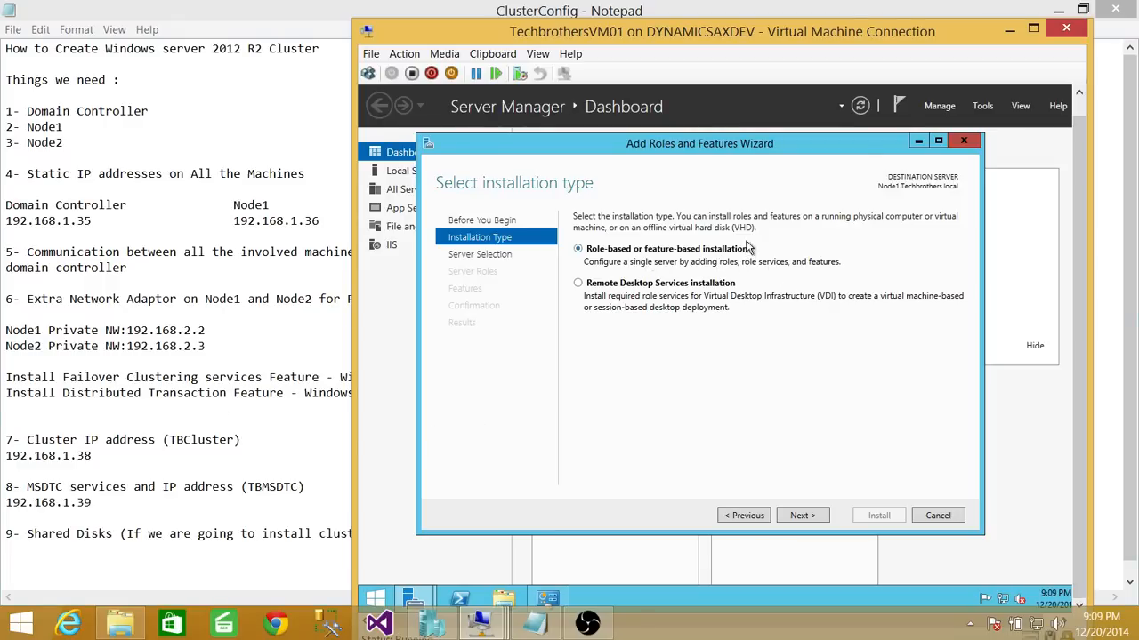
left_click(803, 516)
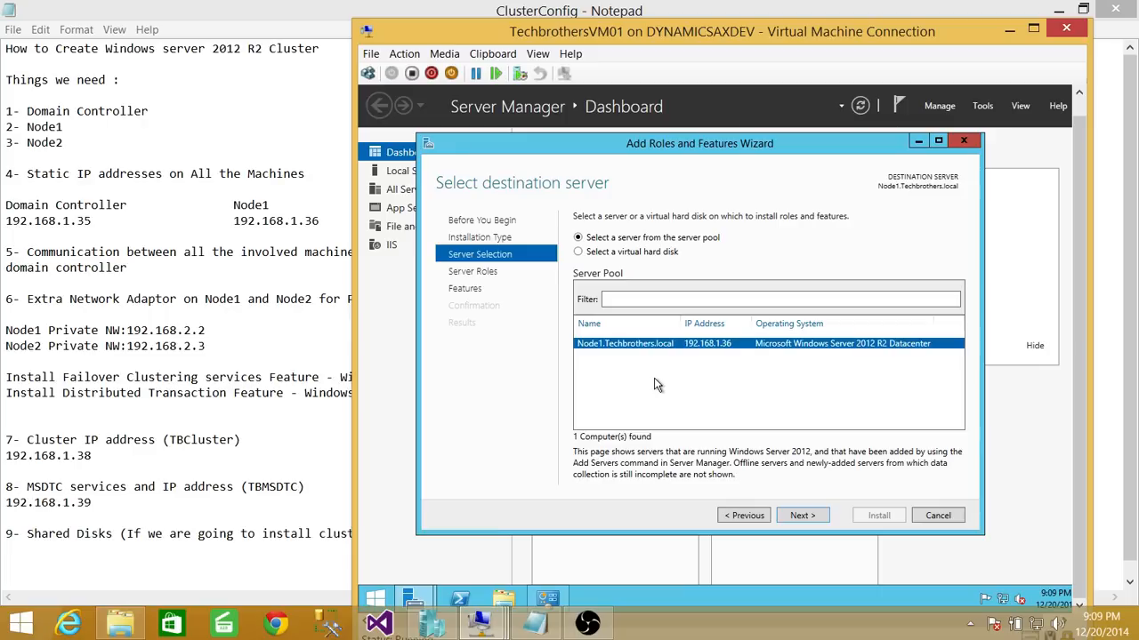
left_click(805, 516)
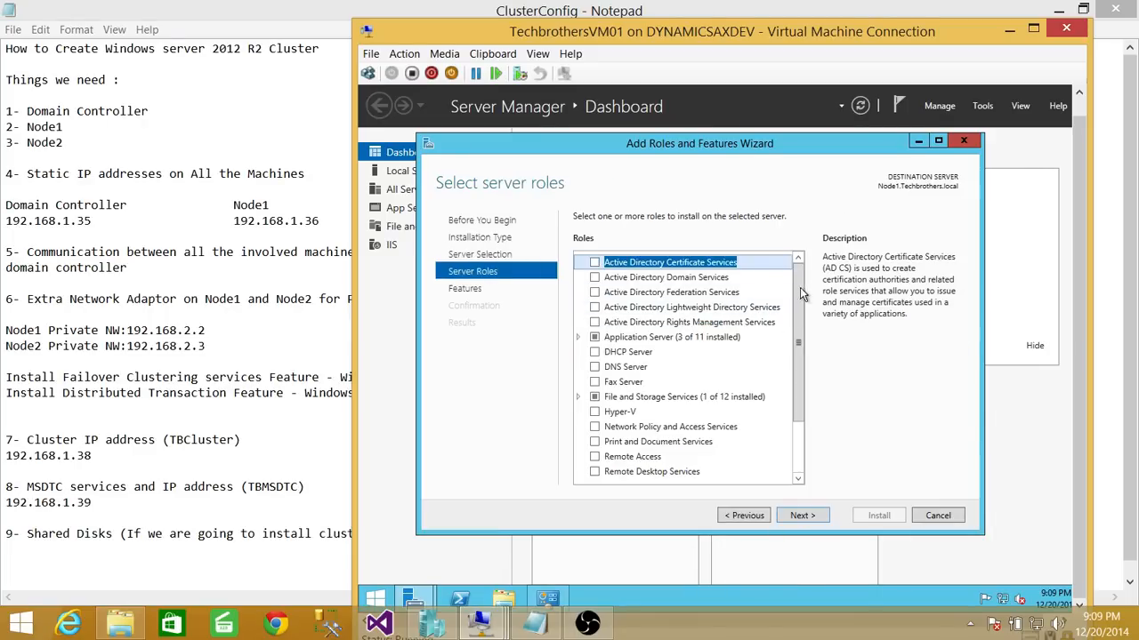
left_click_drag(798, 292, 797, 325)
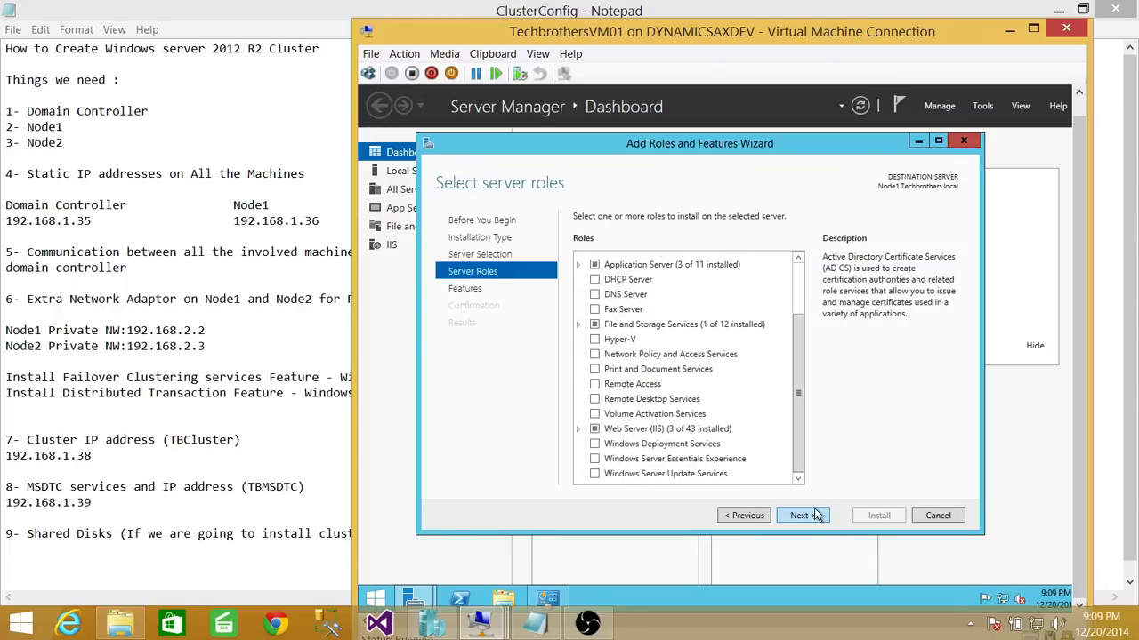
left_click_drag(795, 394, 798, 324)
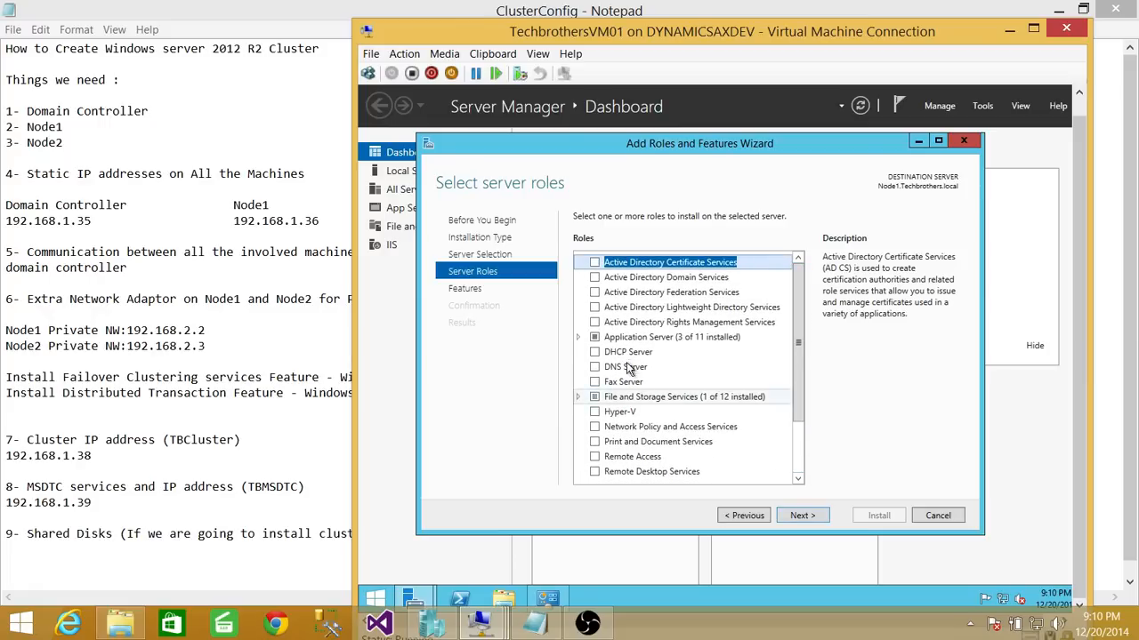
- Review the Application Server role and its Distributed Transactions services on Node1, and continue to feature selection without adding a role
double_click(662, 338)
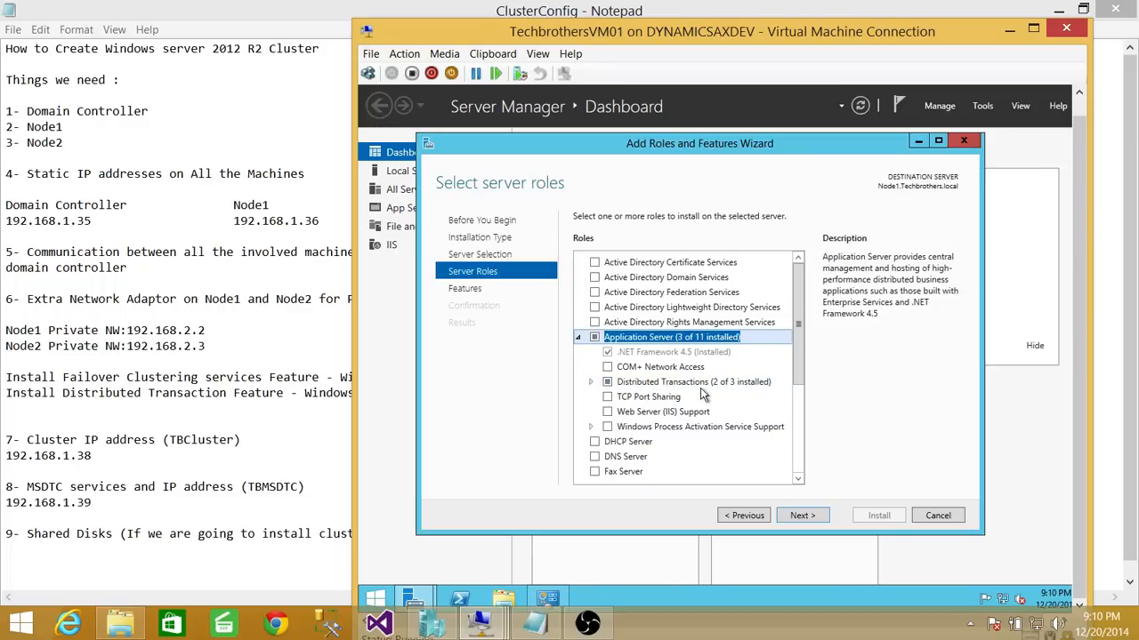
left_click(592, 382)
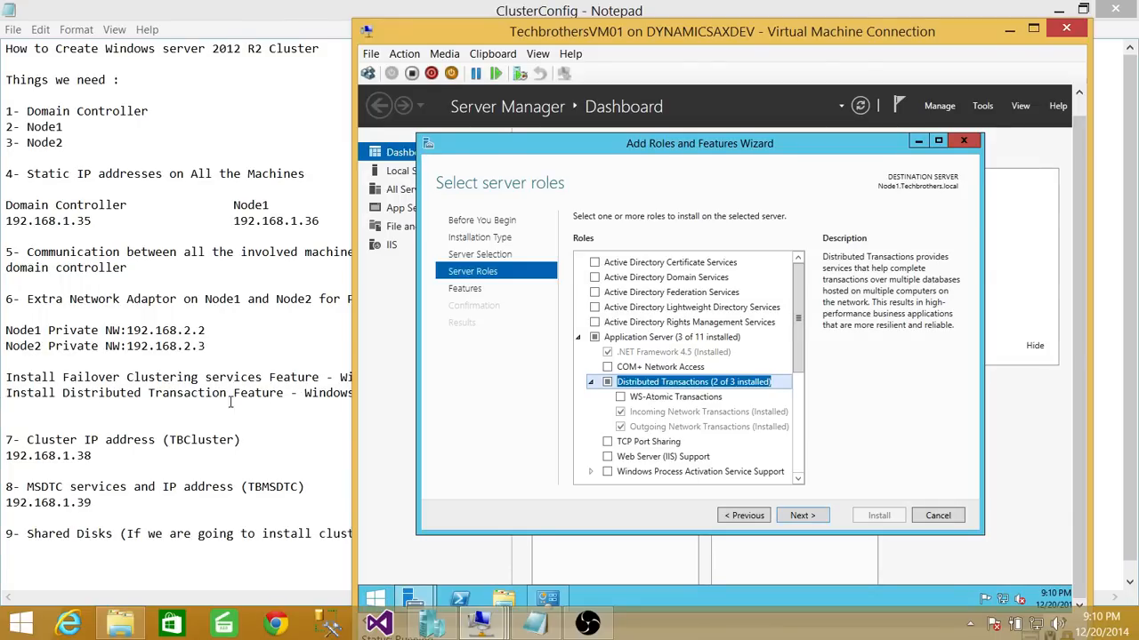
left_click(802, 516)
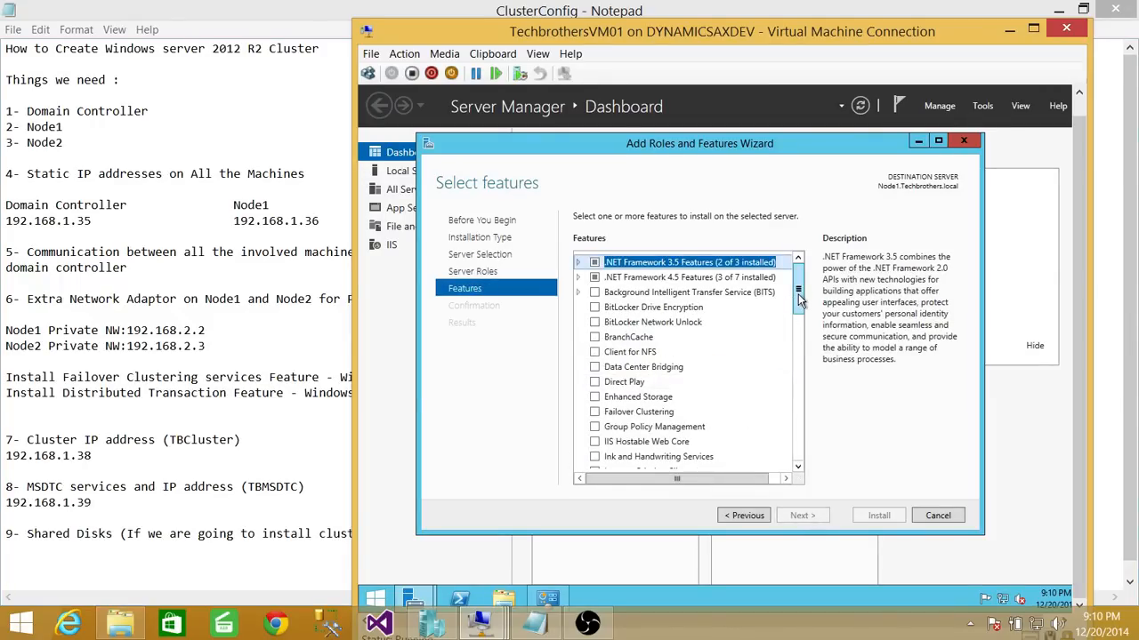
- Add the Failover Clustering feature with its required management tools on Node1 and install it
left_click_drag(799, 299, 800, 332)
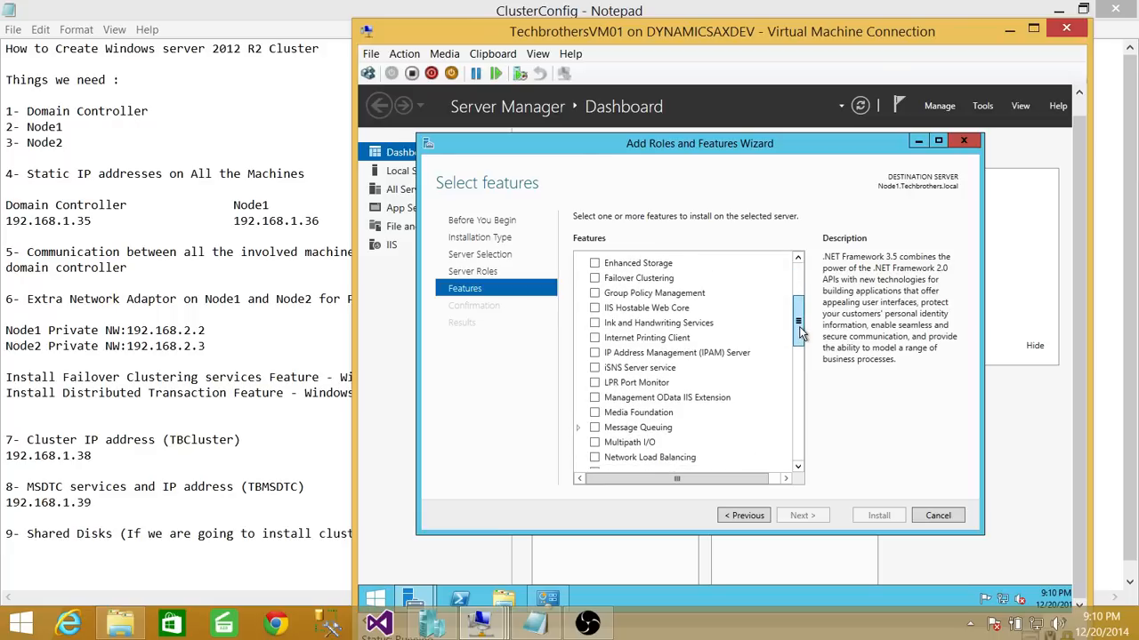
left_click(594, 277)
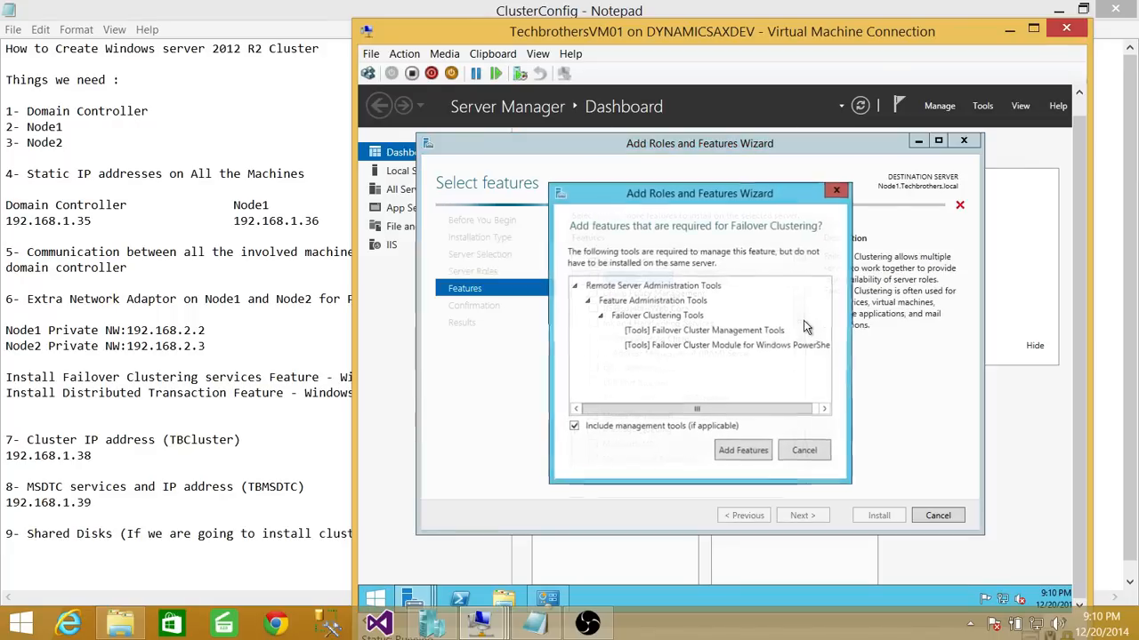
left_click(742, 453)
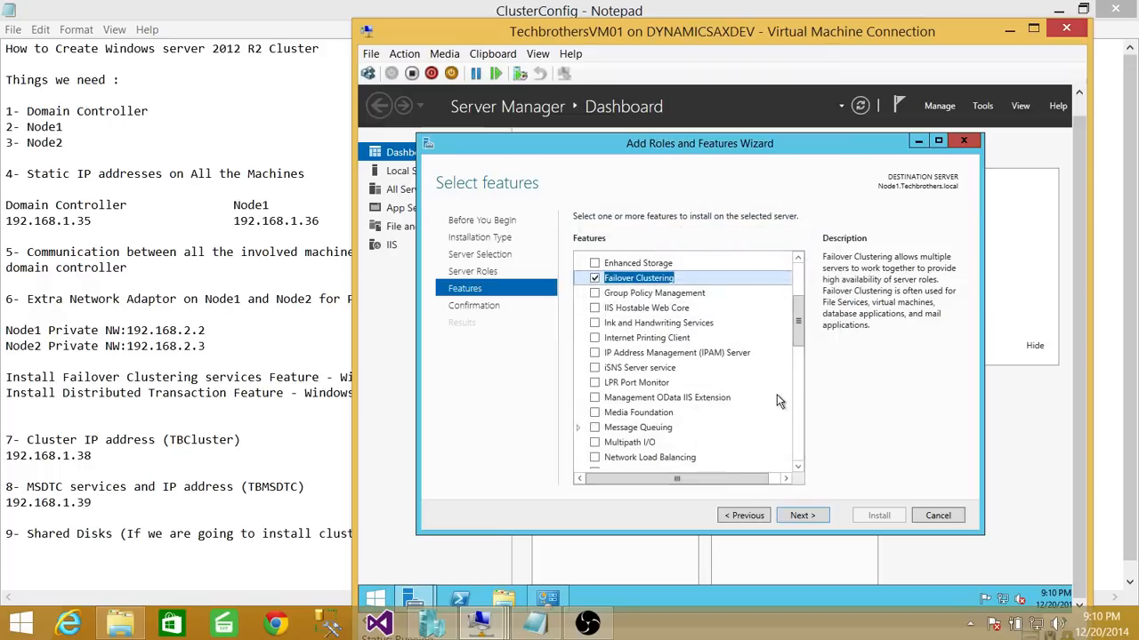
left_click(812, 516)
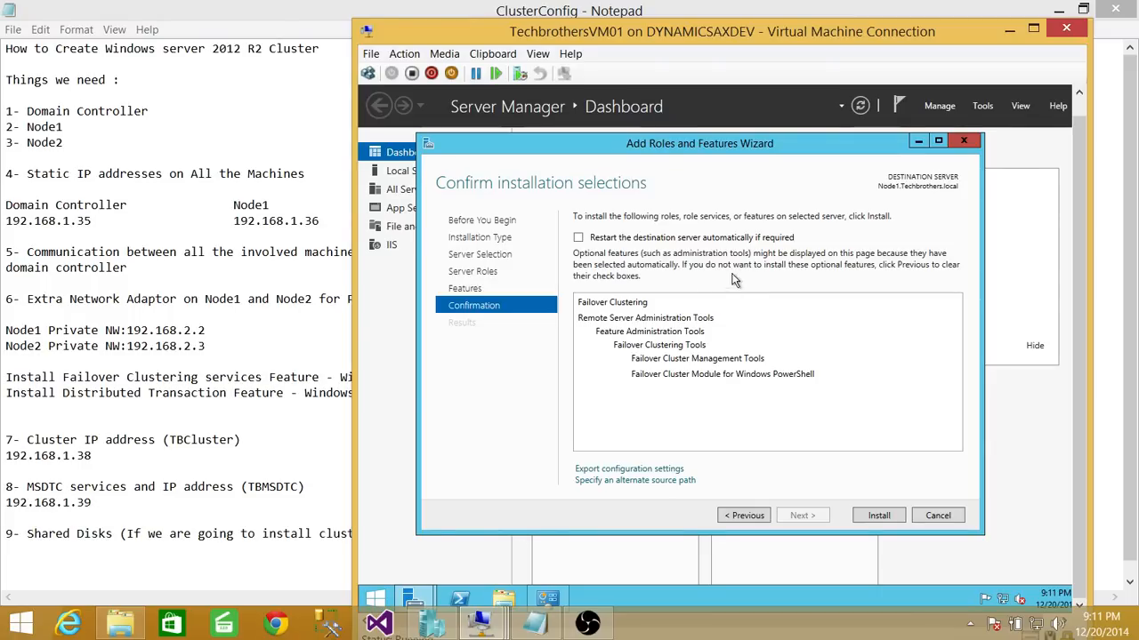
left_click(879, 516)
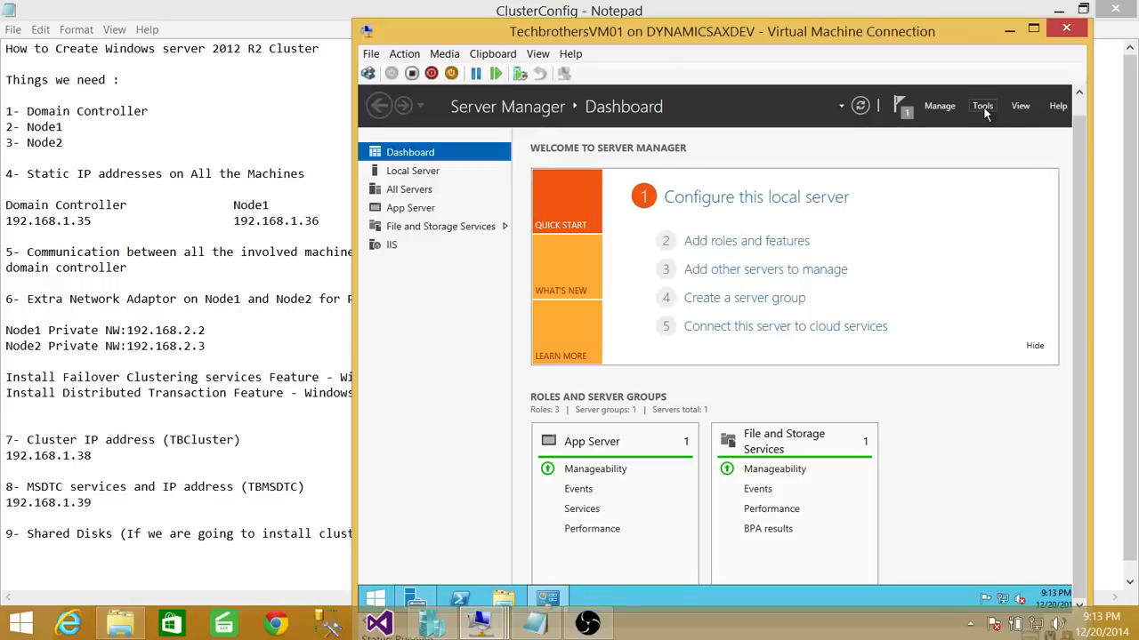
- Open Failover Cluster Manager on TechbrothersVM01
left_click(982, 106)
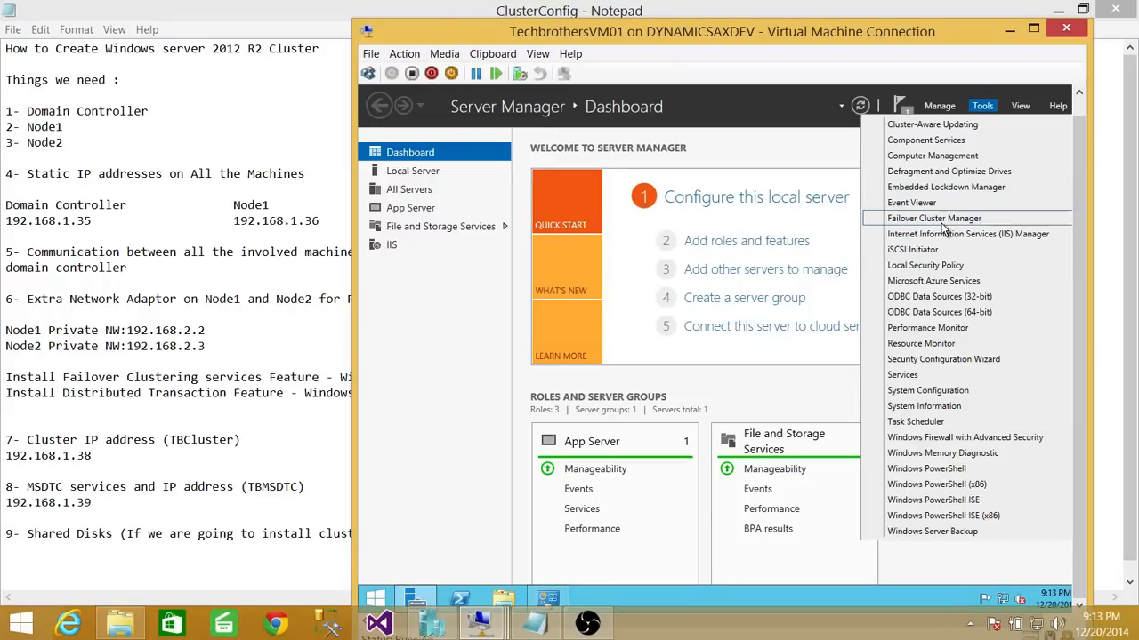
left_click(944, 223)
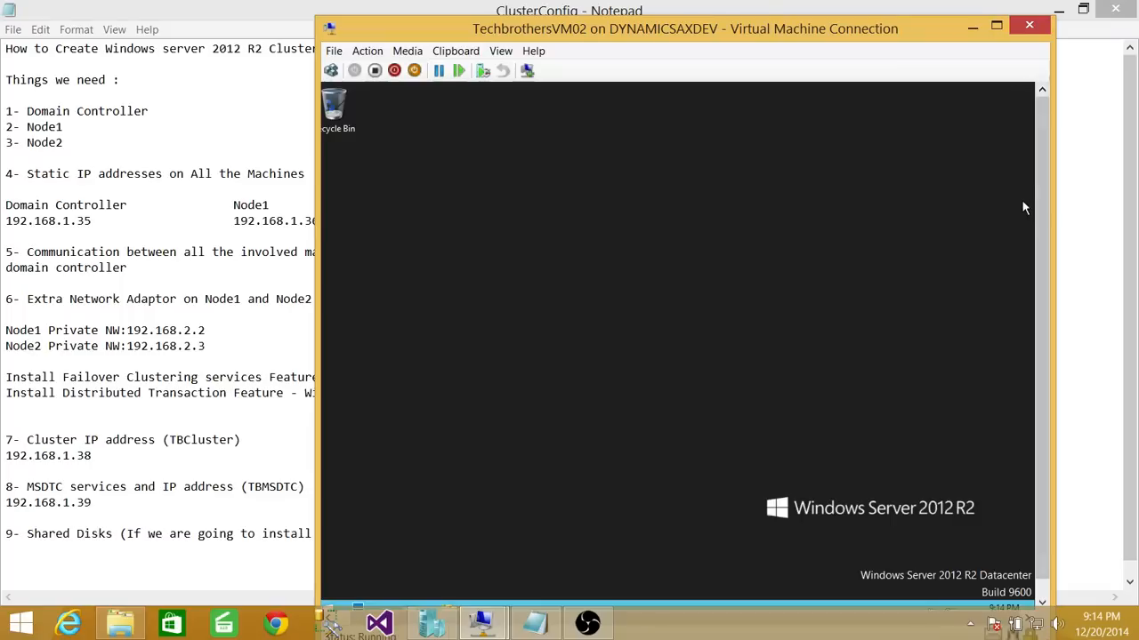
- Open Server Manager on TechbrothersVM02 and start the Add Roles and Features Wizard once its inventory data is collected
left_click_drag(1044, 200, 1039, 311)
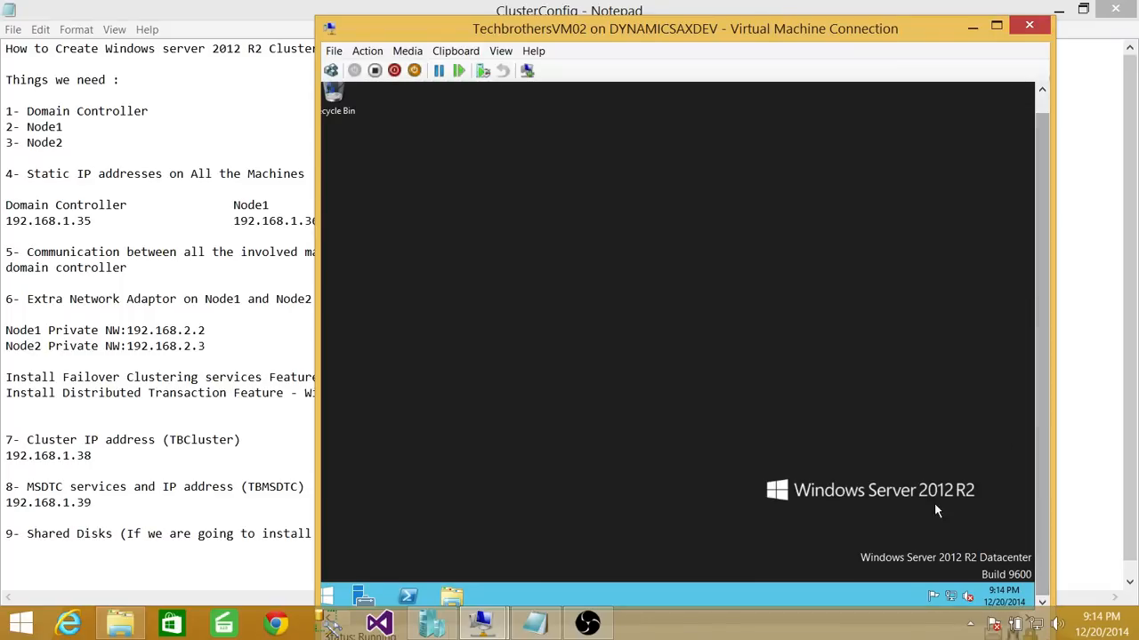
left_click(329, 597)
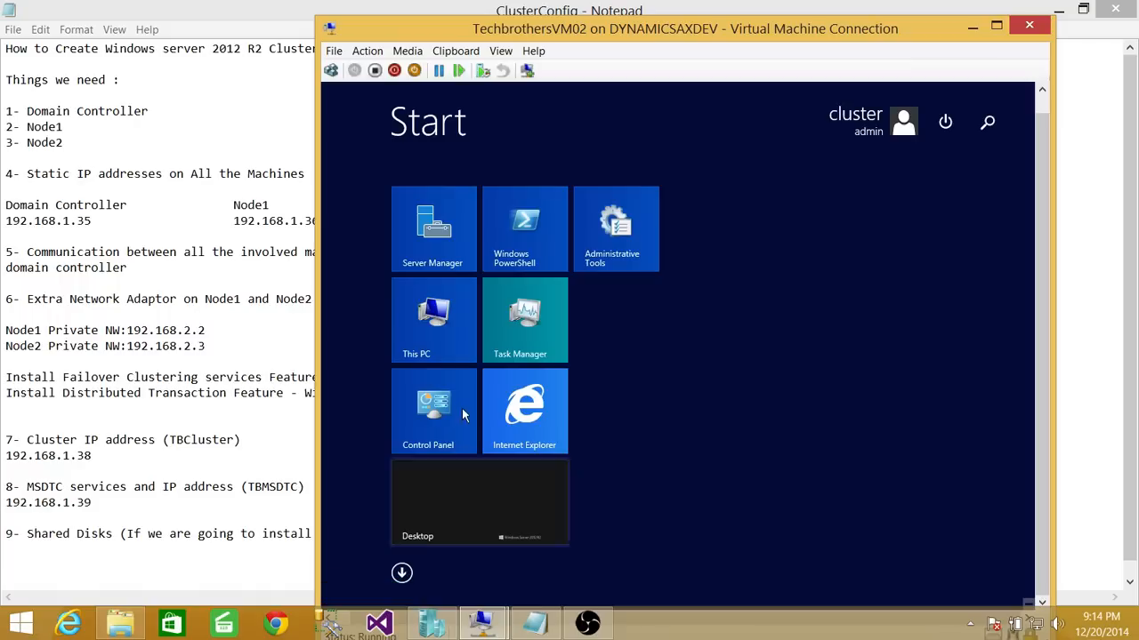
left_click(449, 243)
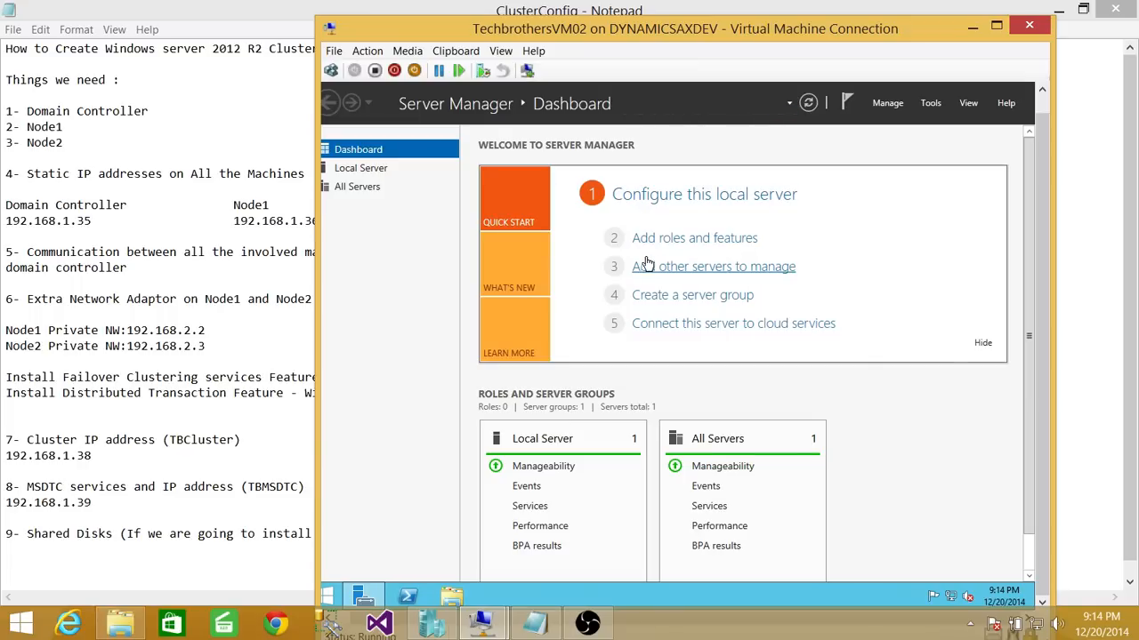
left_click(746, 248)
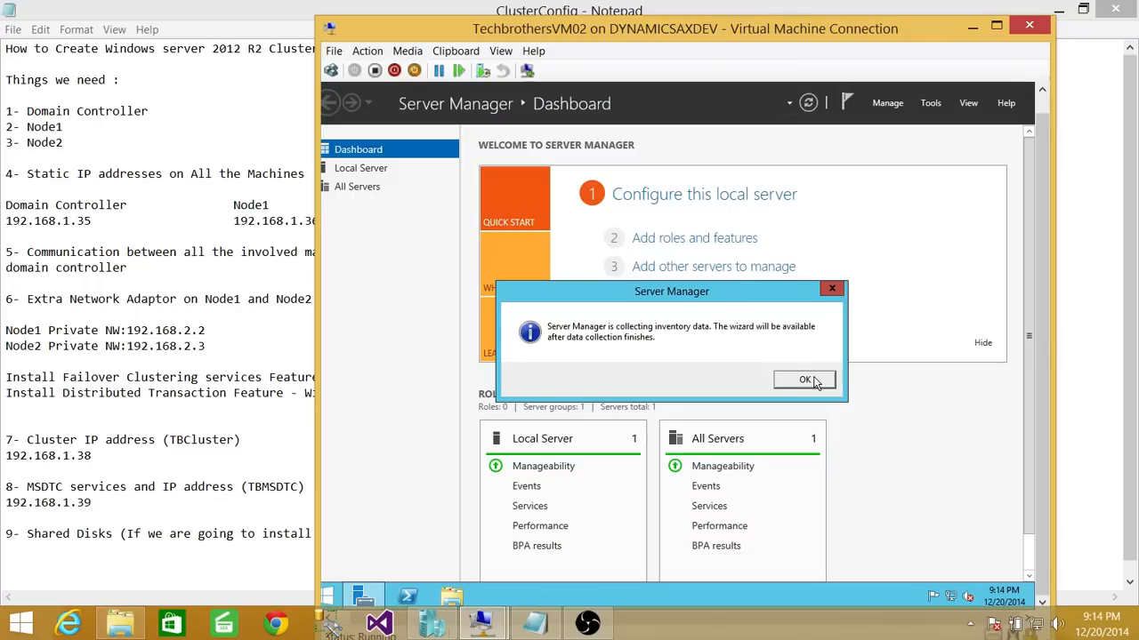
left_click(804, 380)
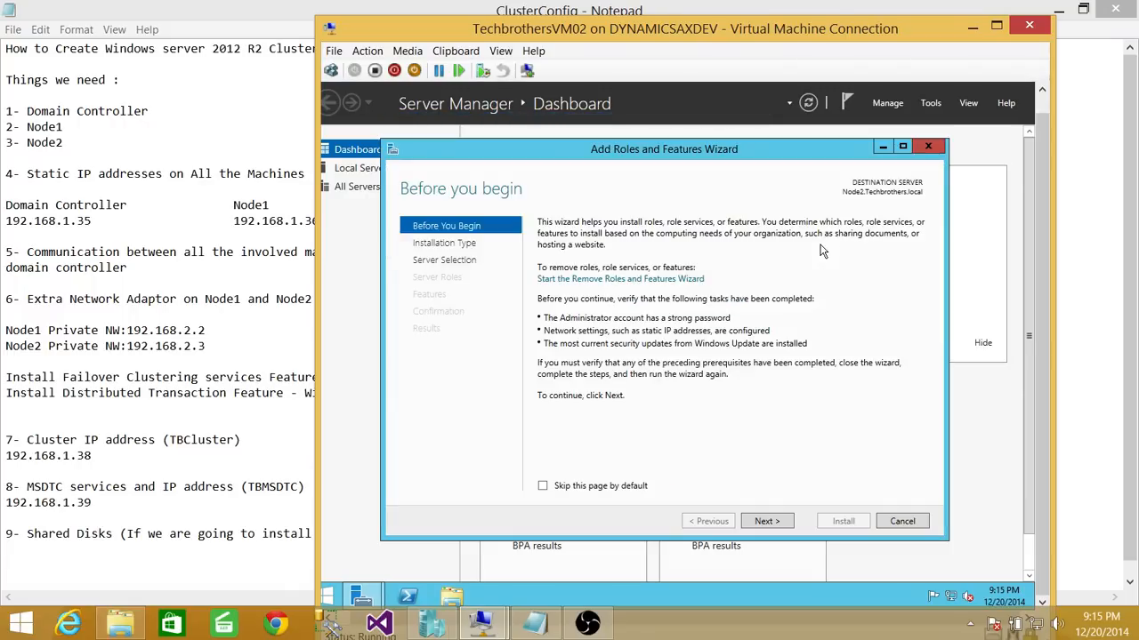
- Keep Node2.Techbrothers.local as the destination server, select the Application Server role and continue to feature selection
left_click(765, 521)
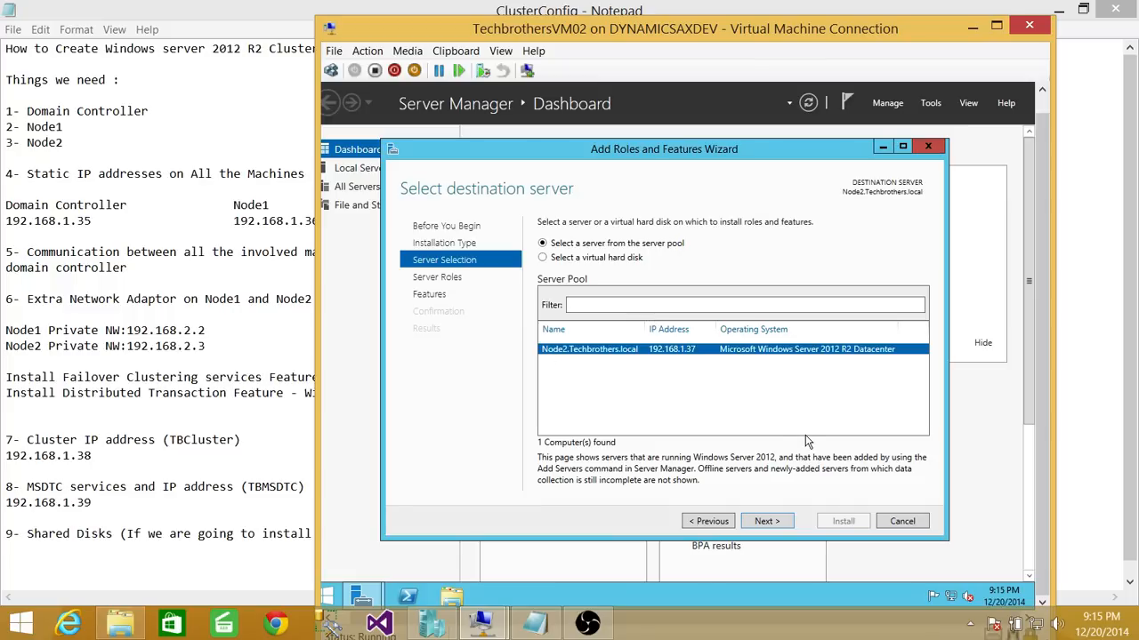
left_click(778, 525)
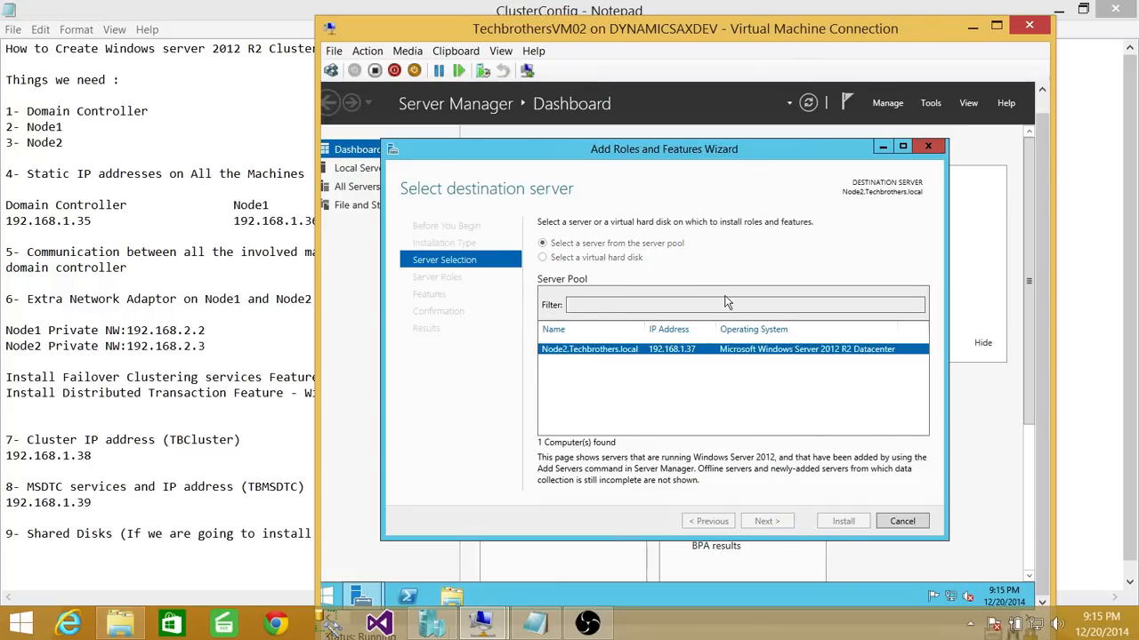
scroll(764, 312, "down", 1)
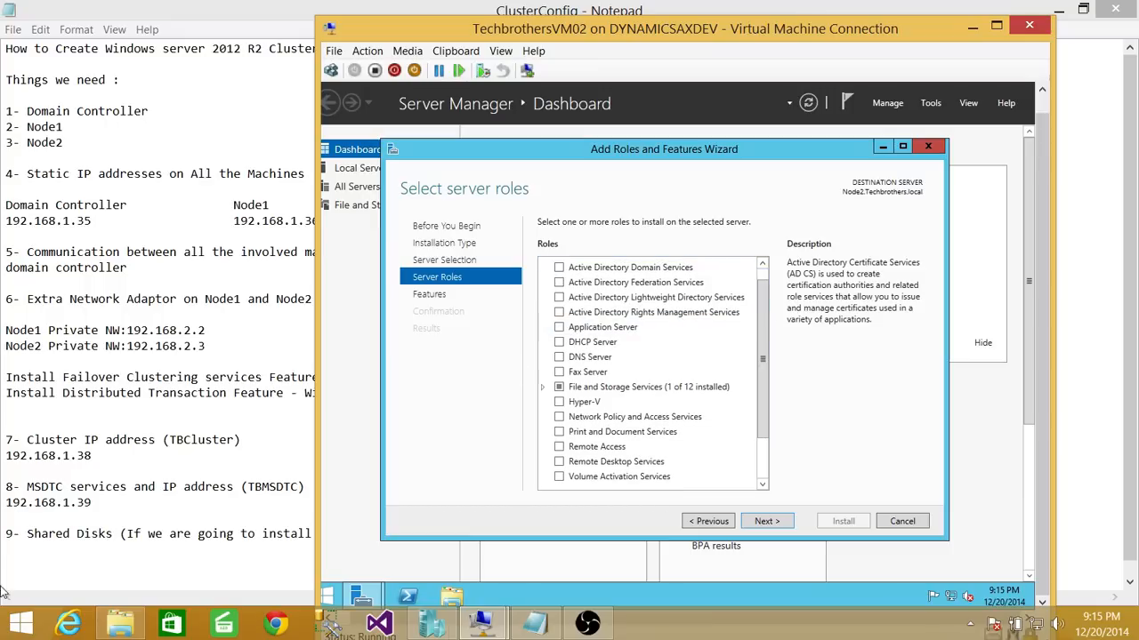
left_click(558, 328)
left_click(762, 524)
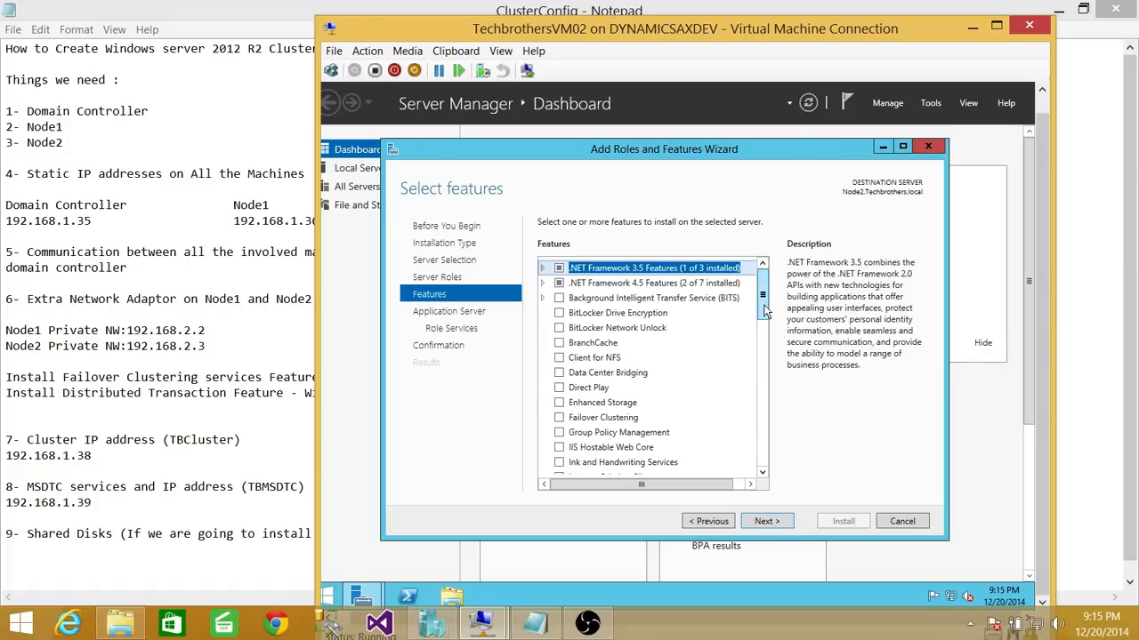
- Leave the features unchanged and select Incoming and Outgoing Network Transactions under Distributed Transactions as Application Server role services, continuing to the confirmation page
left_click_drag(764, 305, 790, 538)
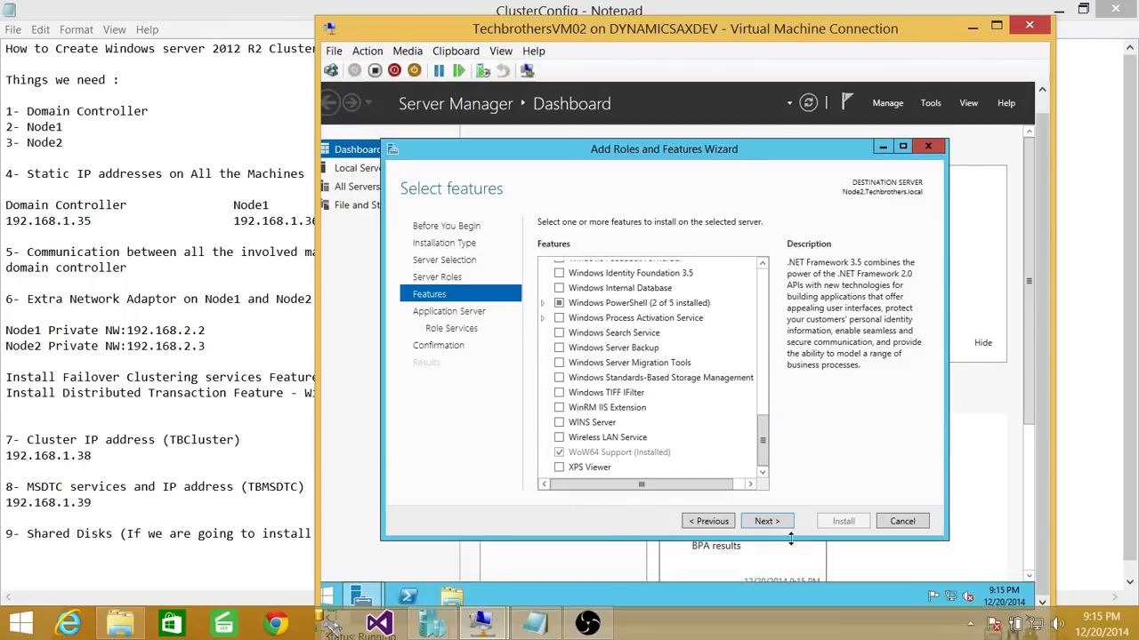
left_click(765, 521)
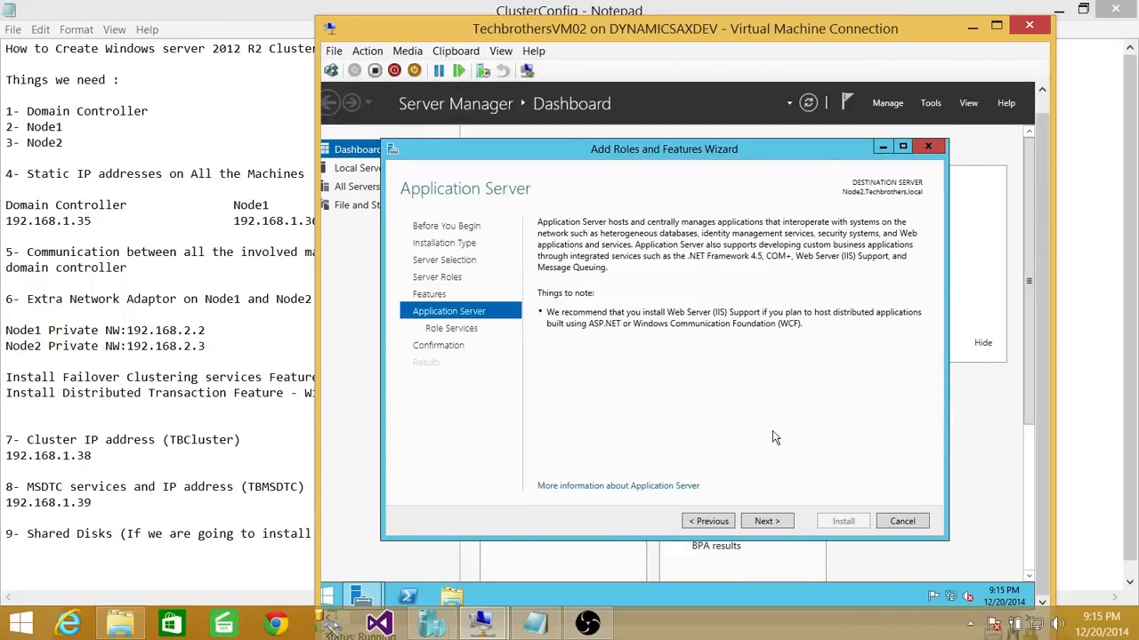
left_click(766, 521)
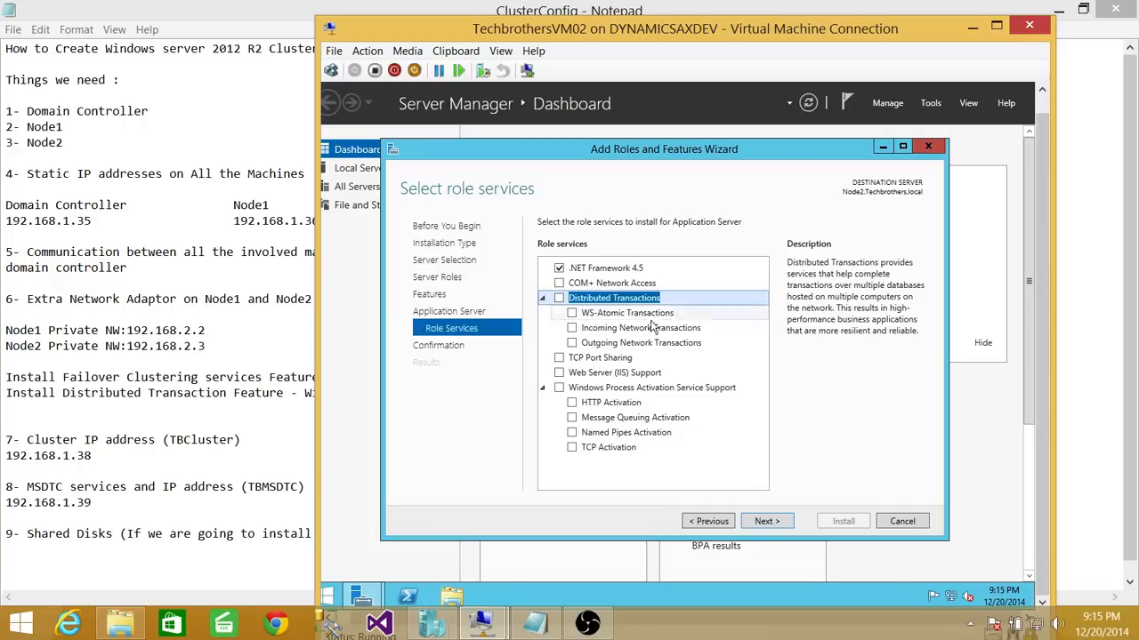
left_click(572, 328)
left_click(572, 343)
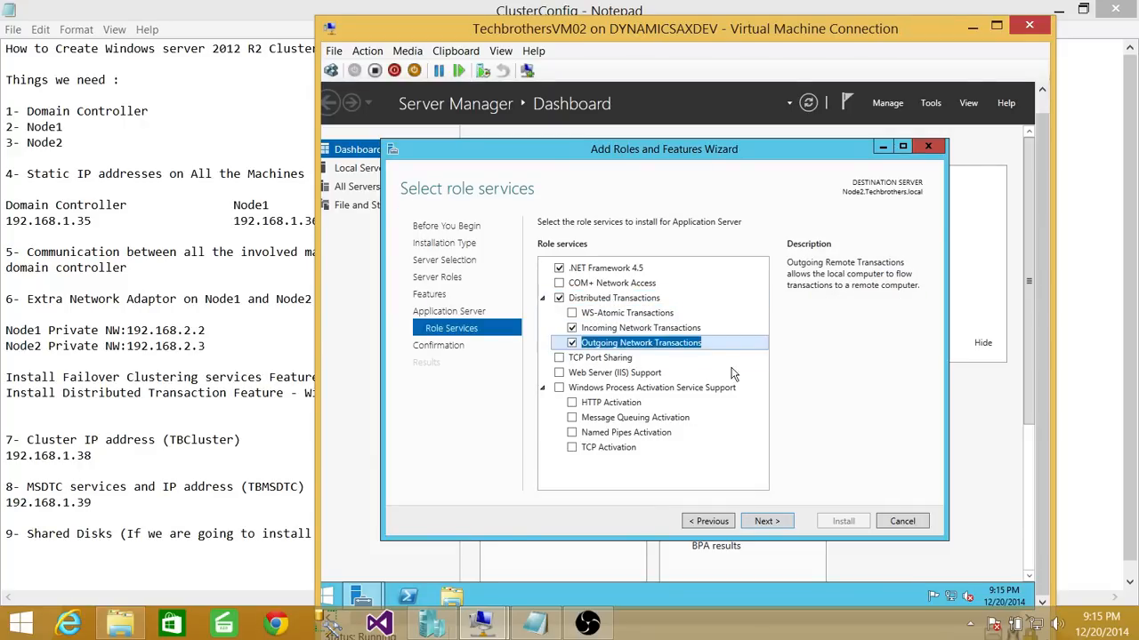
left_click(777, 524)
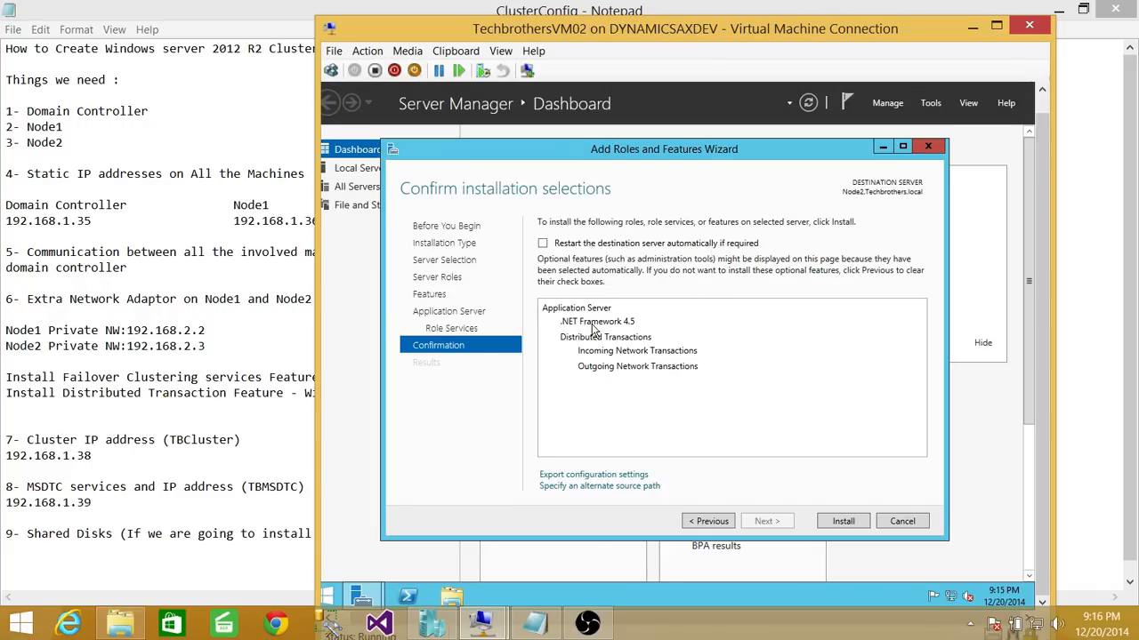
- Return to the wizard's feature selection for Node2 and add Failover Clustering with its required management tools
left_click(717, 523)
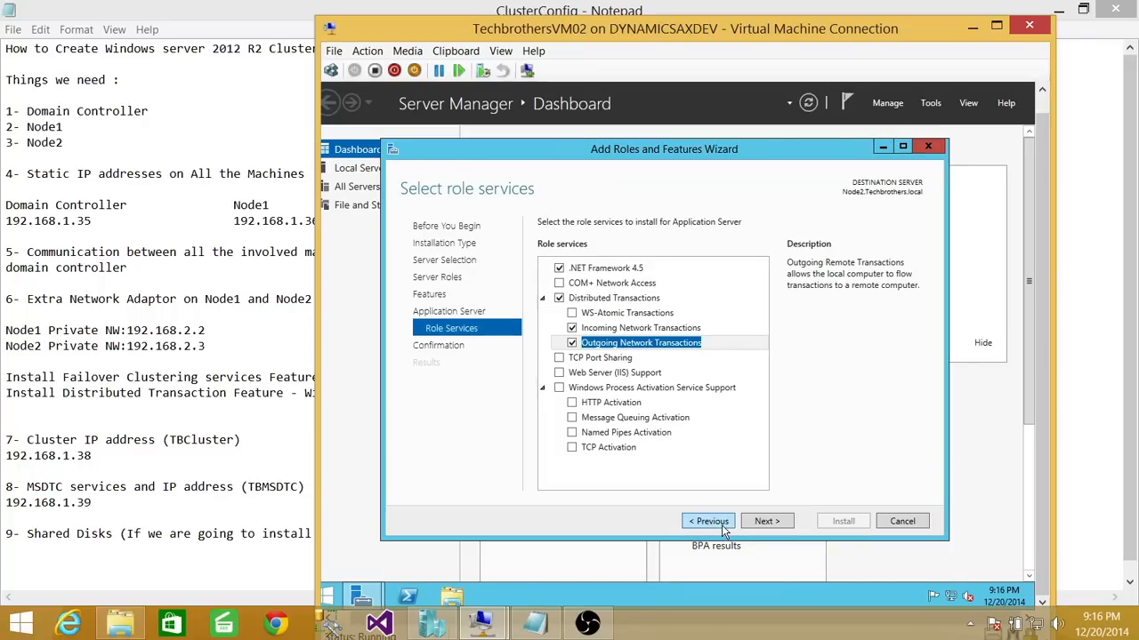
left_click(719, 525)
left_click(717, 527)
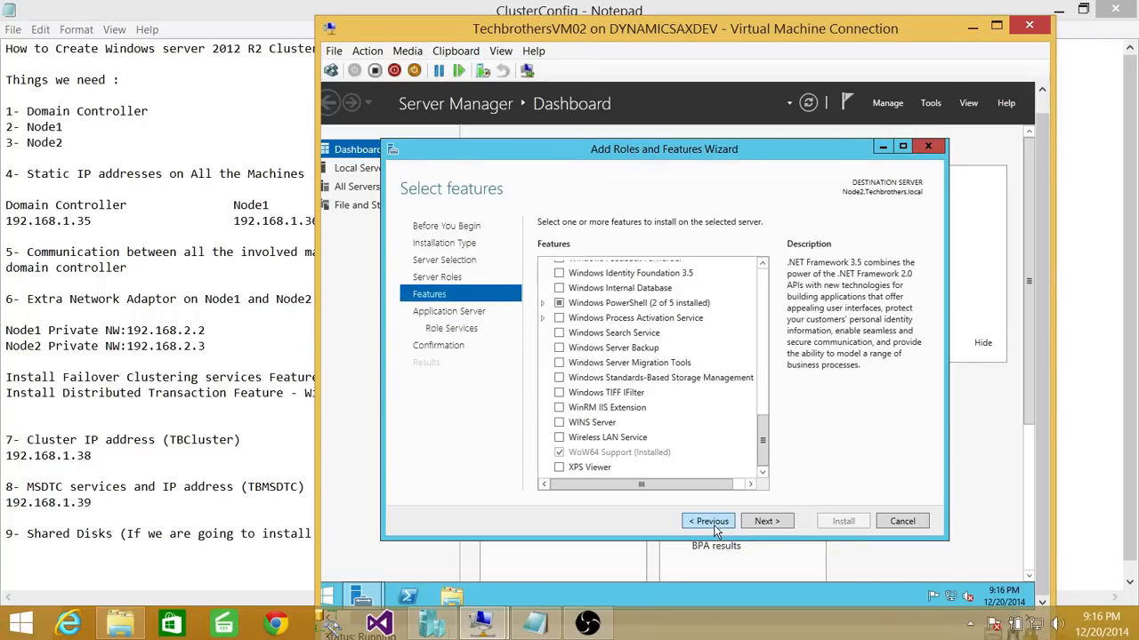
left_click_drag(760, 430, 771, 306)
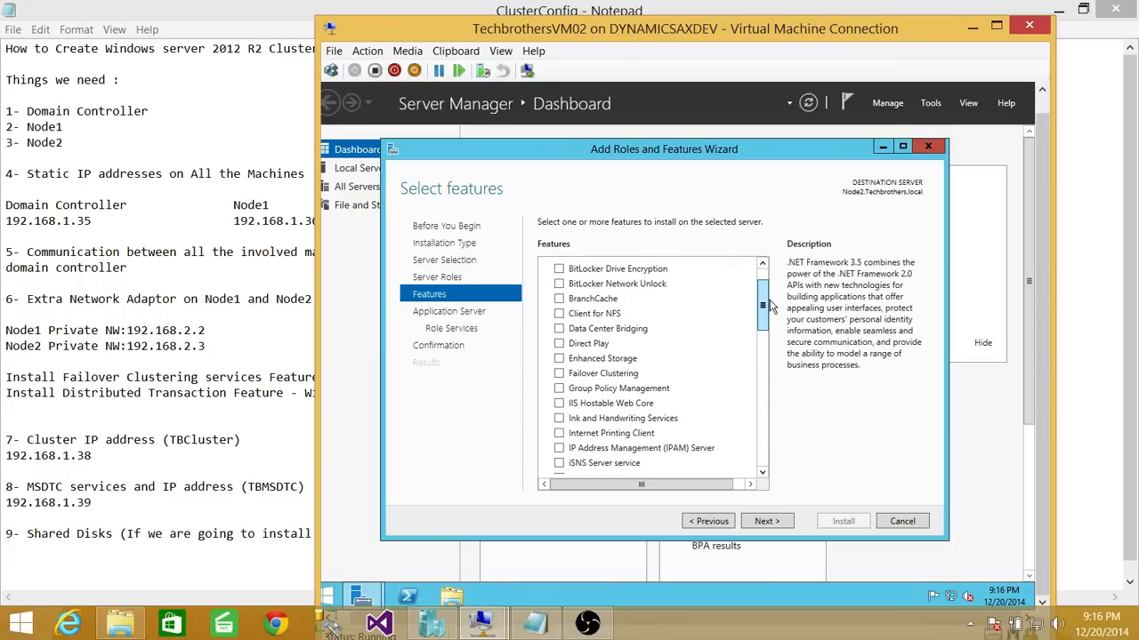
left_click(559, 374)
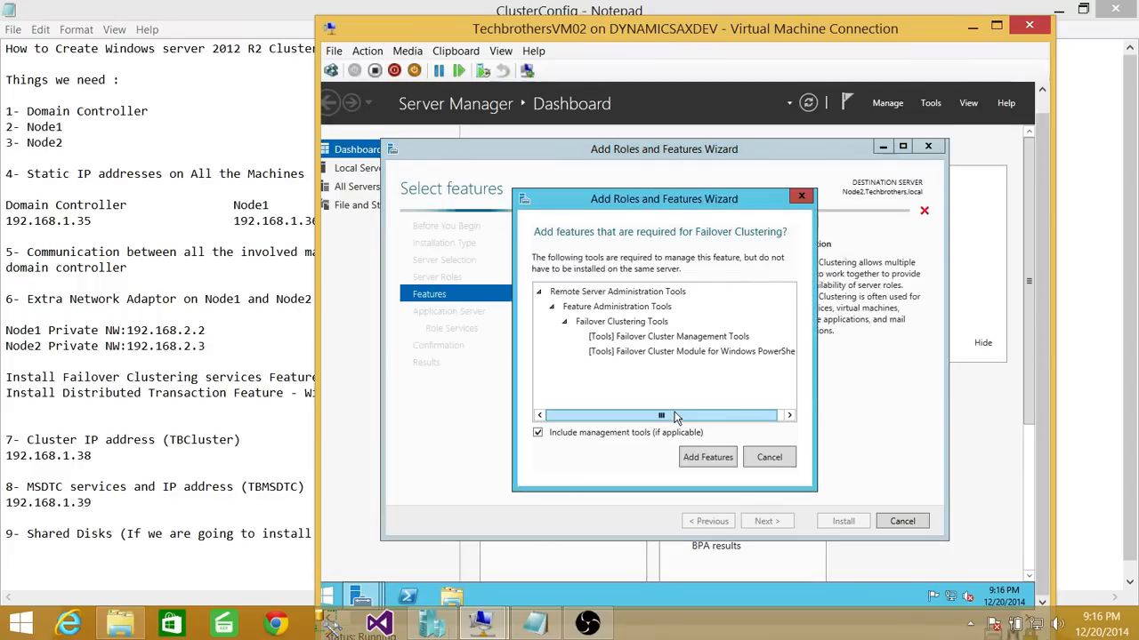
left_click(705, 457)
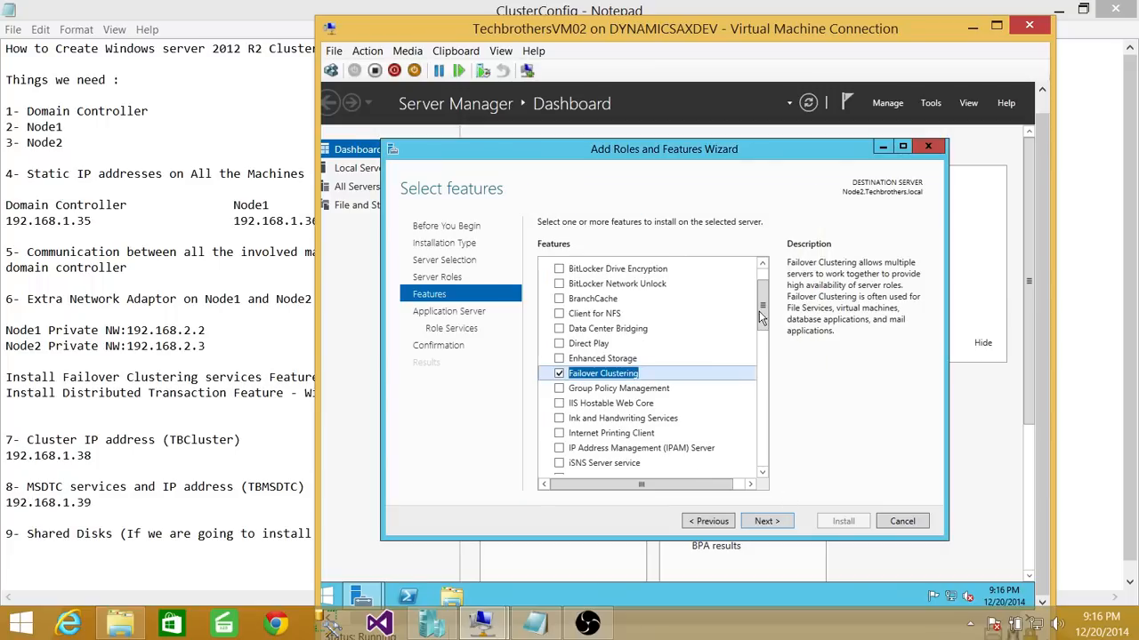
left_click_drag(762, 319, 762, 292)
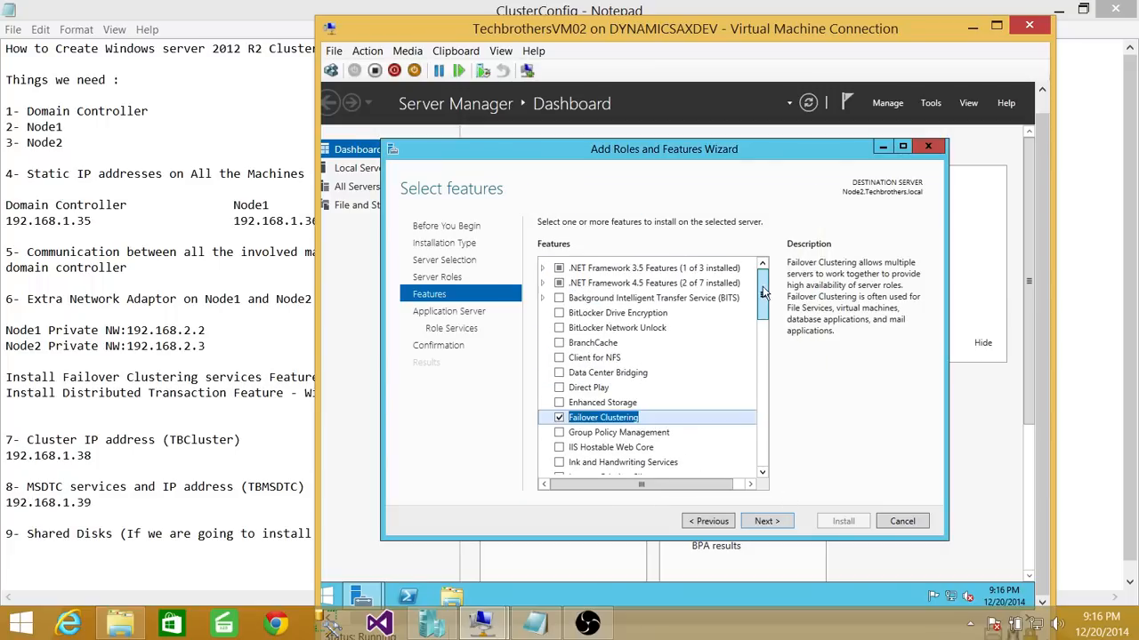
- Install the selected Application Server role services and Failover Clustering on Node2, and close the wizard when installation finishes
left_click(771, 523)
left_click(783, 525)
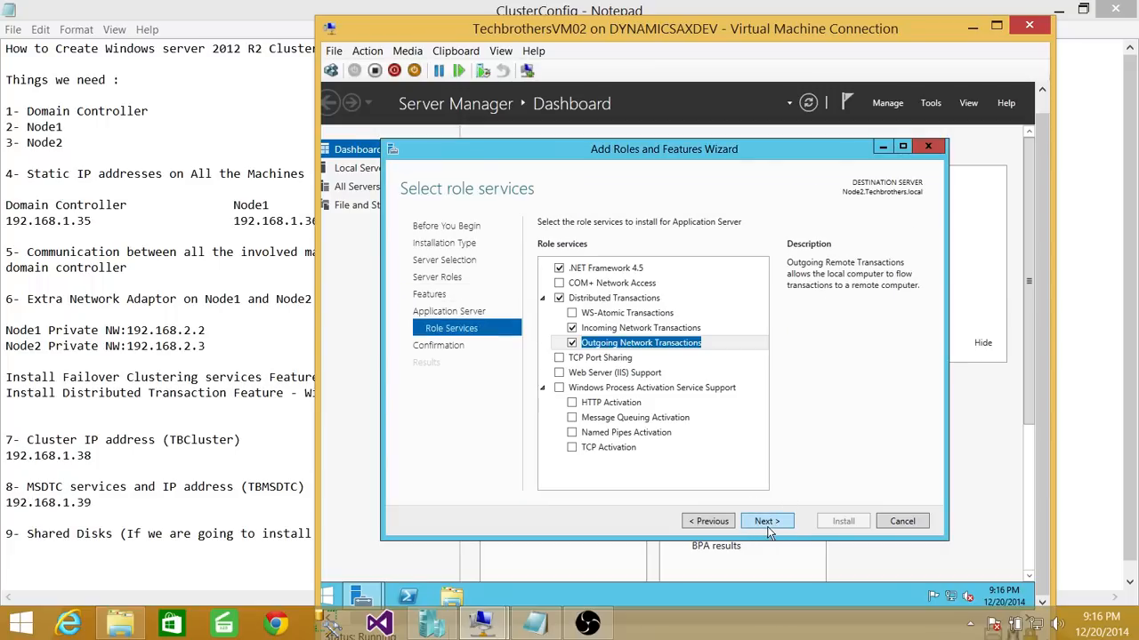
left_click(770, 526)
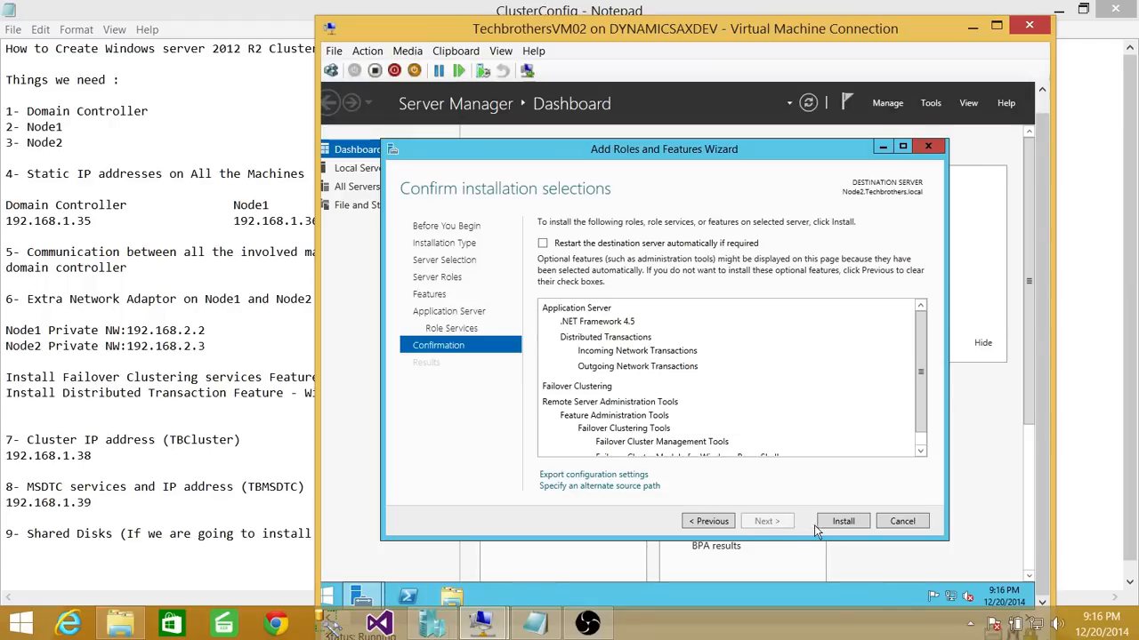
left_click(842, 522)
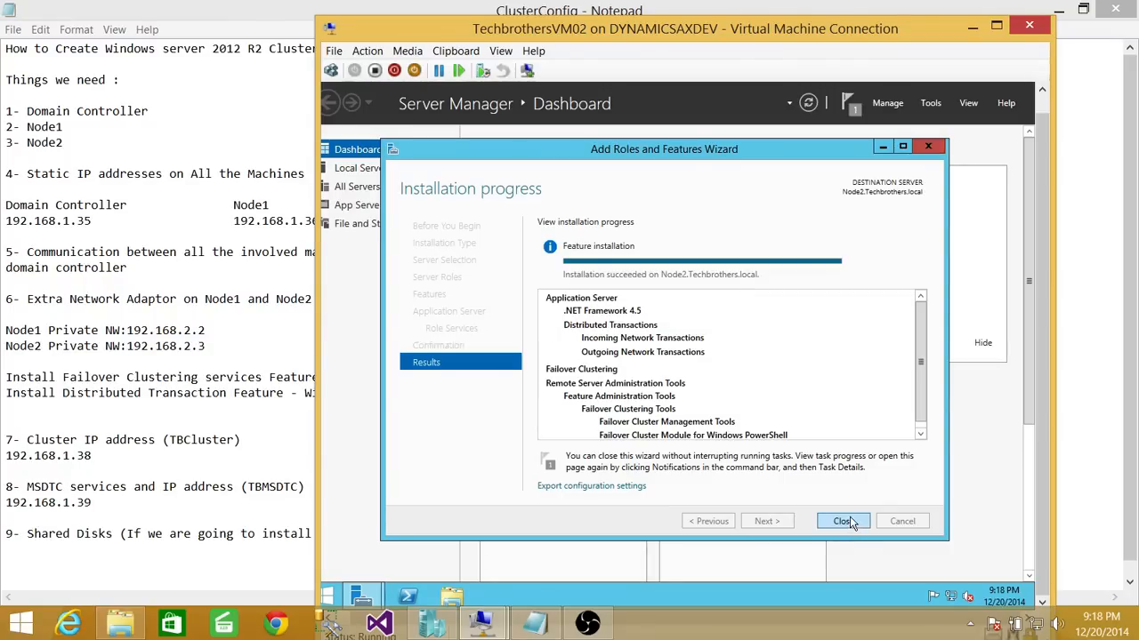
left_click(841, 521)
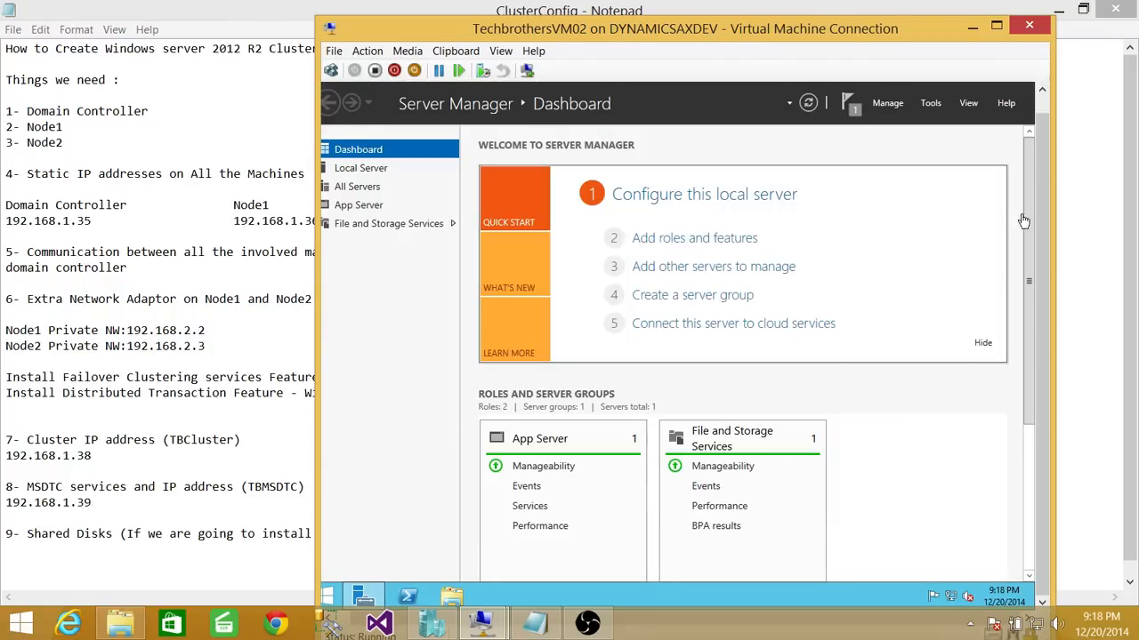
- Open Failover Cluster Manager on TechbrothersVM02
left_click_drag(1044, 156, 1045, 116)
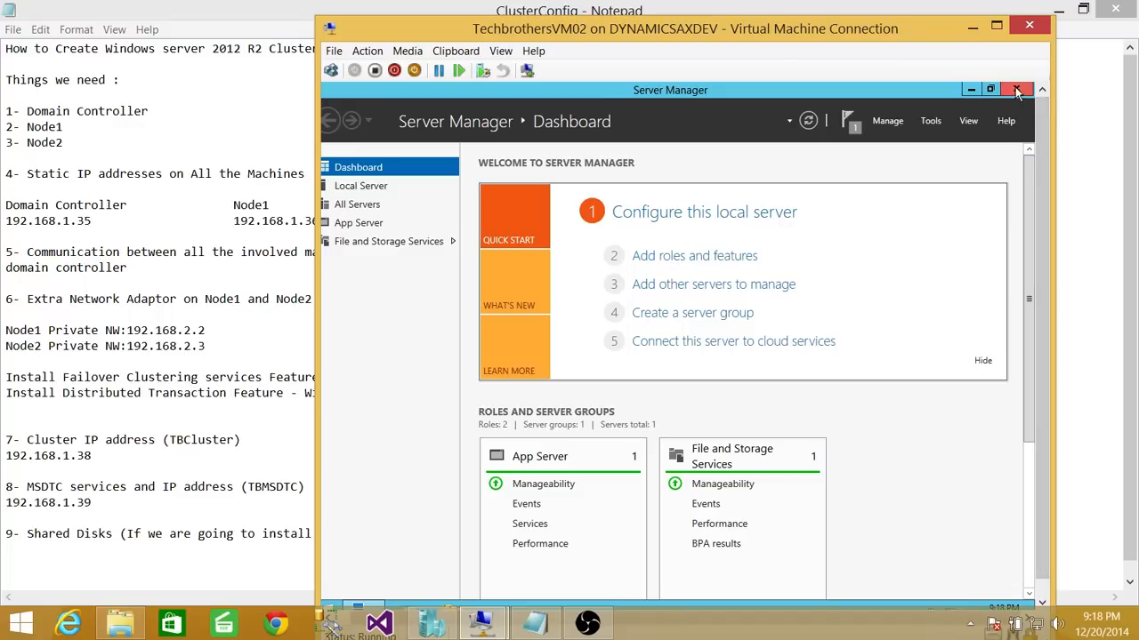
left_click(933, 124)
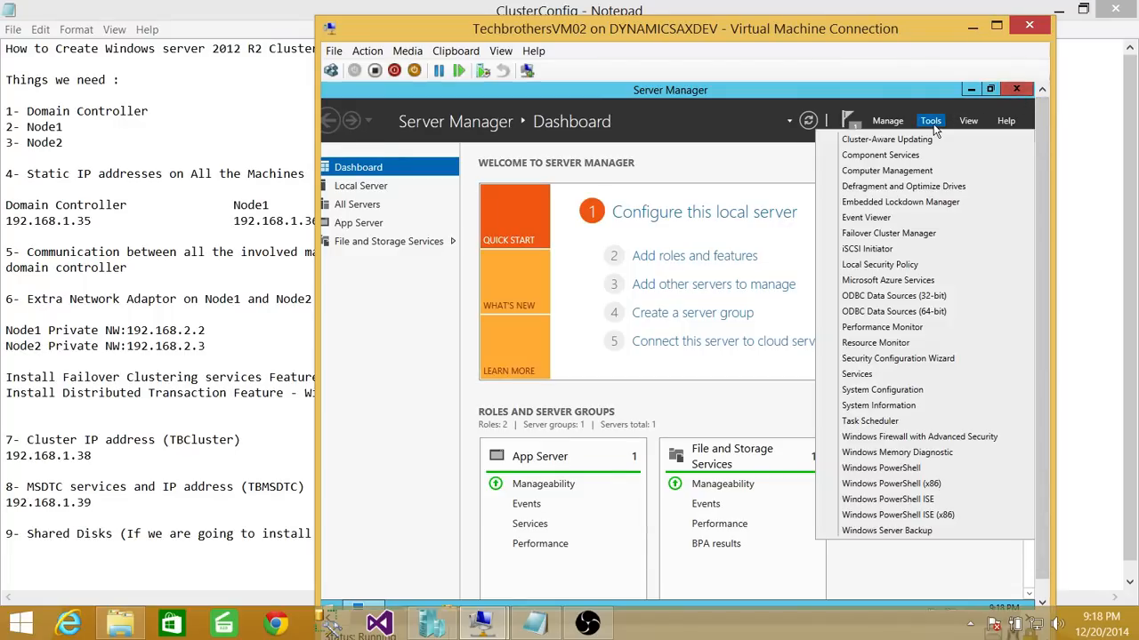
left_click(894, 235)
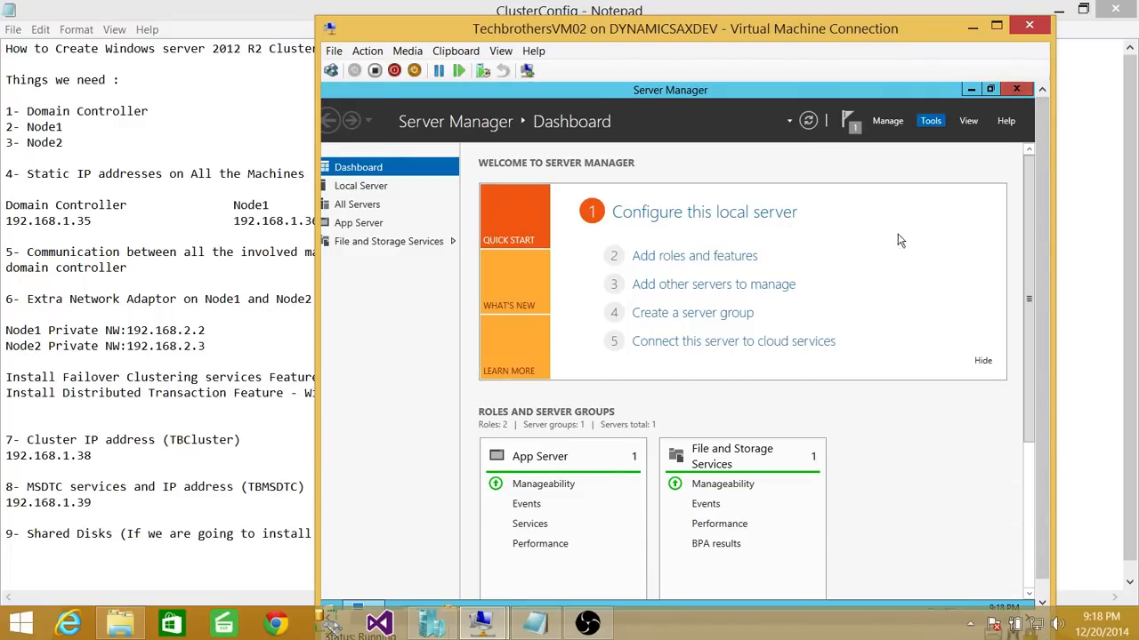